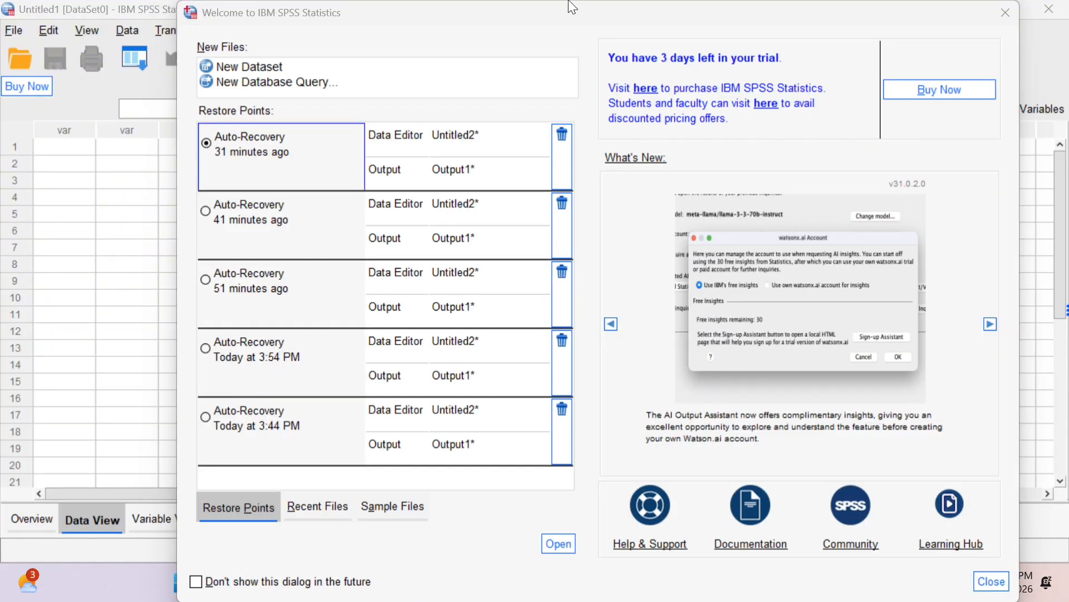
Dismiss the welcome window and the update notice without downloading the update.
{"action": "left_click", "coordinate": [1006, 12]}
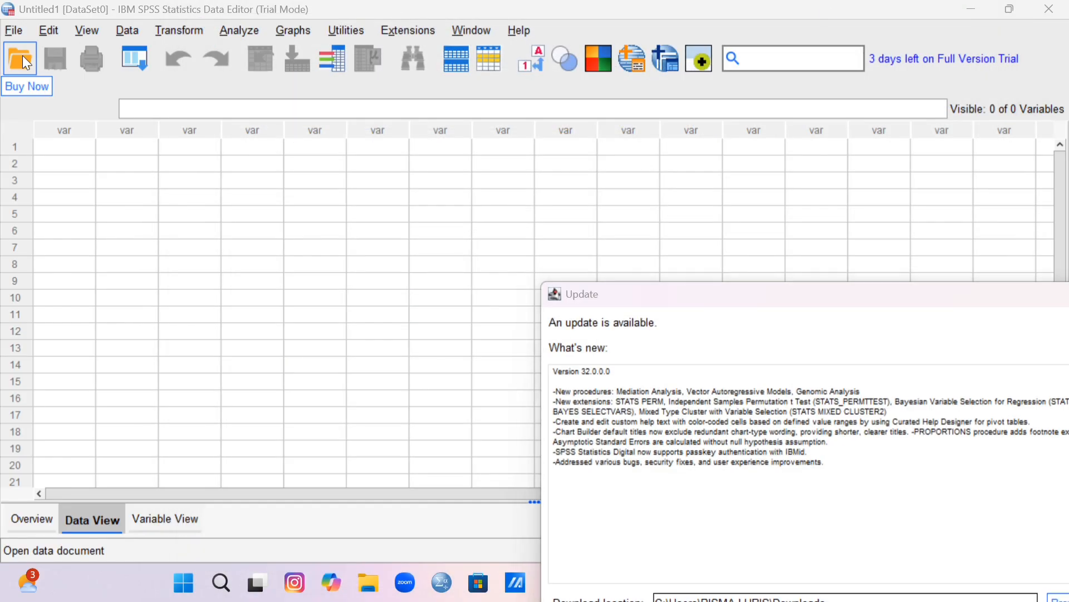
{"action": "left_click_drag", "start_coordinate": [728, 303], "coordinate": [417, 78]}
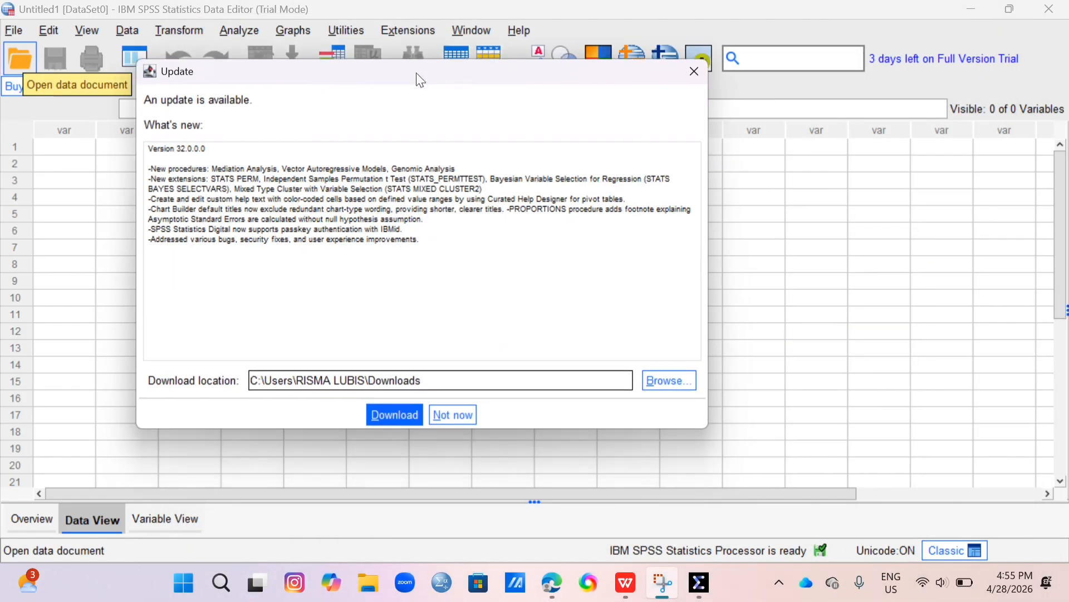
{"action": "left_click", "coordinate": [695, 70]}
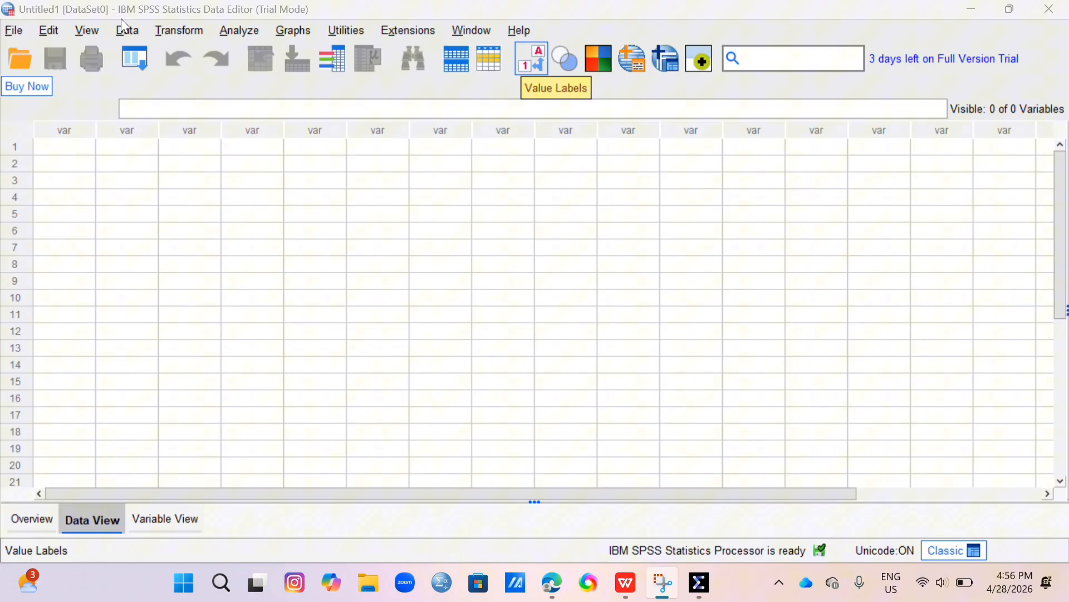
Begin opening a data document and limit the listed files to Excel (*.xls, *.xlsx, *.xlsm).
{"action": "left_click", "coordinate": [21, 62]}
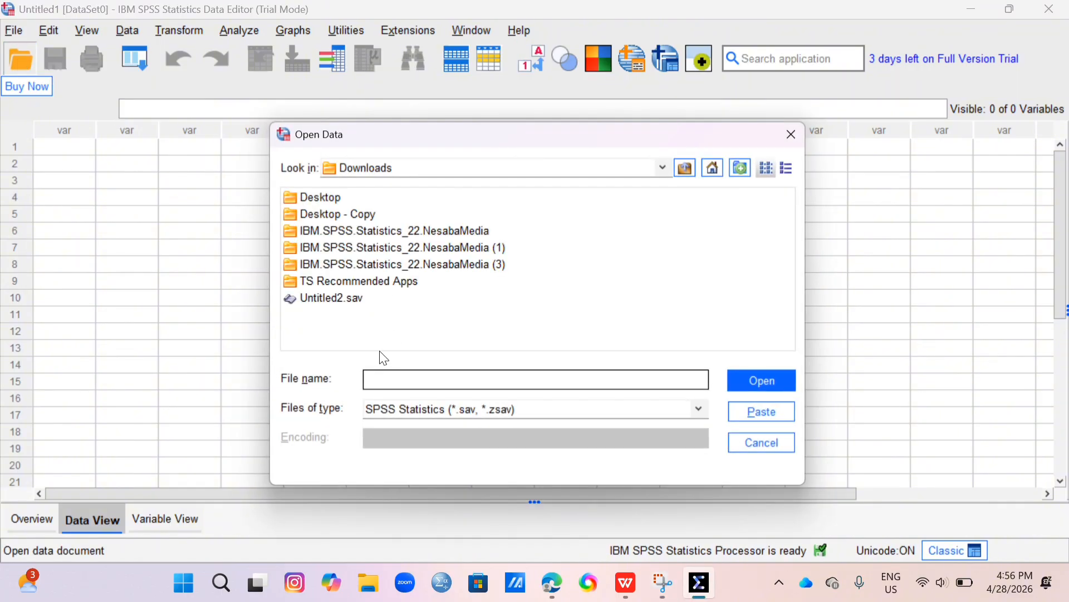
{"action": "left_click", "coordinate": [581, 419]}
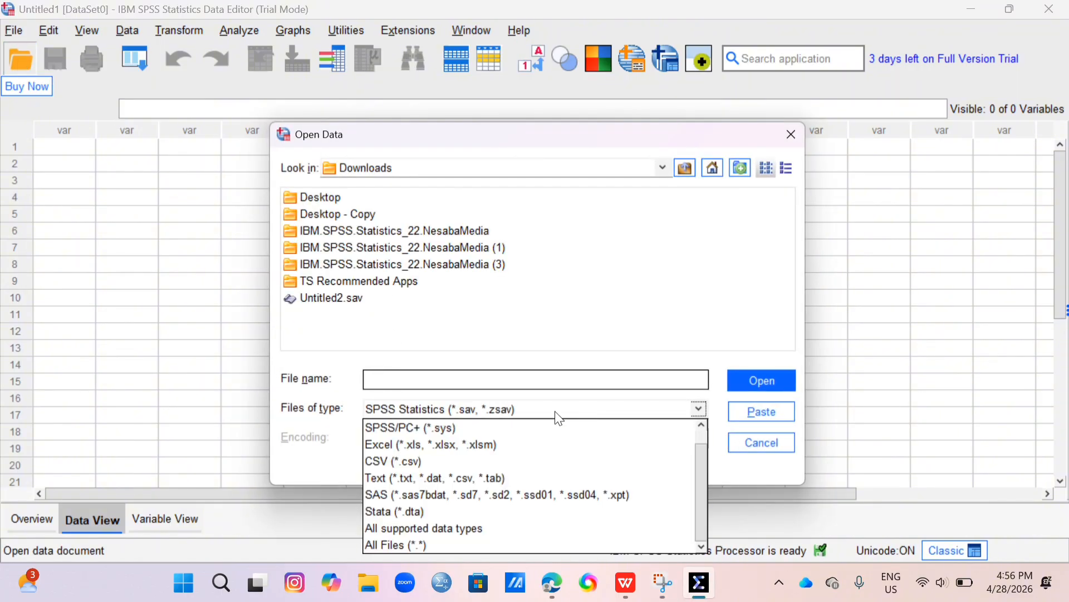
{"action": "left_click", "coordinate": [439, 443]}
{"action": "left_click_drag", "start_coordinate": [344, 338], "coordinate": [679, 364]}
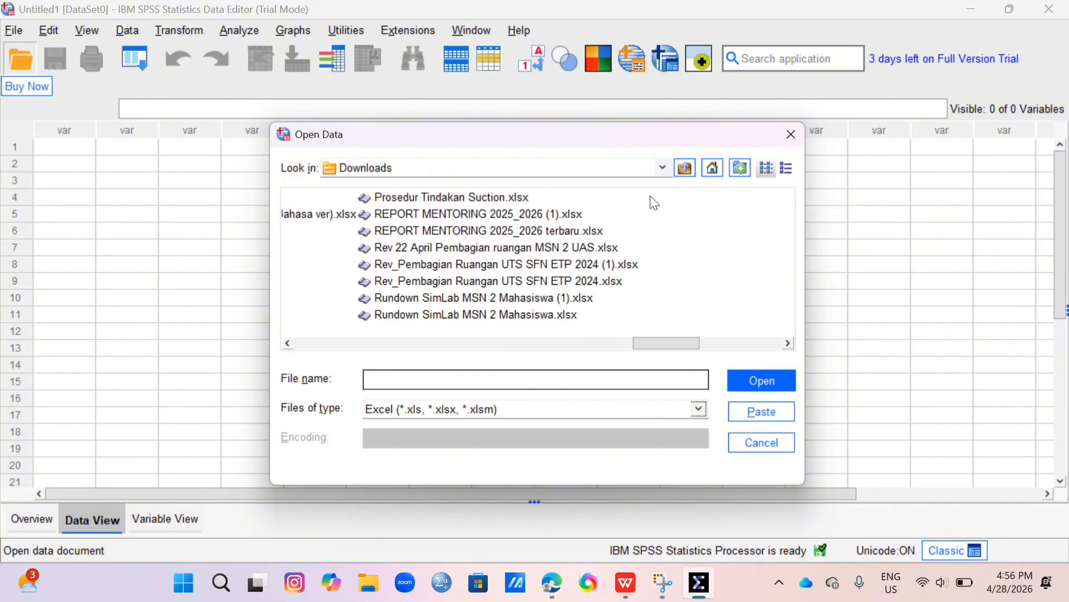
{"action": "left_click", "coordinate": [663, 169]}
{"action": "scroll", "coordinate": [510, 242], "scroll_direction": "down", "scroll_amount": 2}
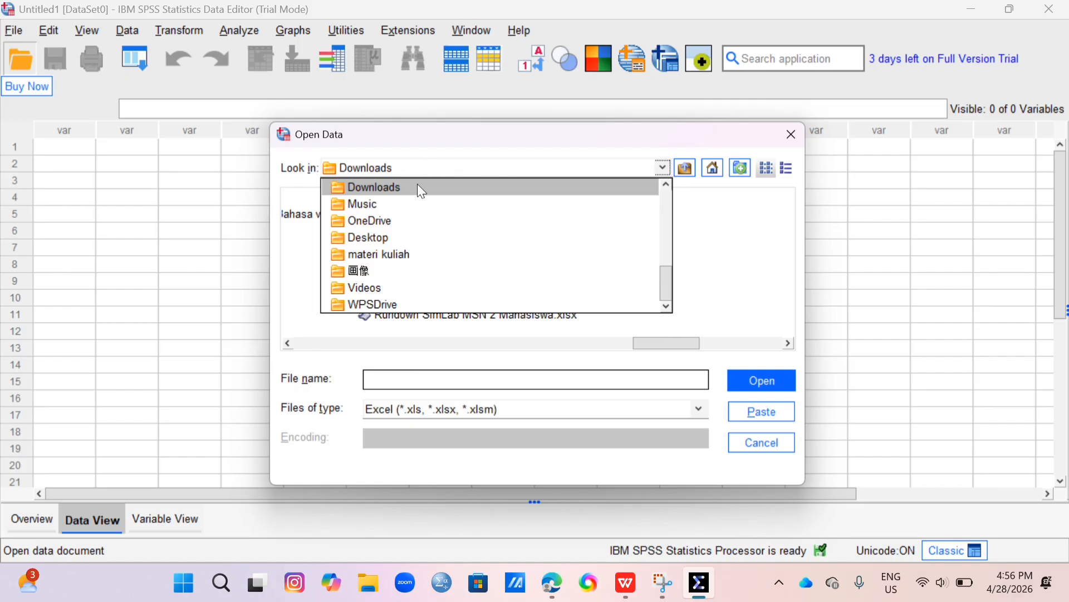
{"action": "scroll", "coordinate": [432, 220], "scroll_direction": "up", "scroll_amount": 4}
{"action": "scroll", "coordinate": [437, 222], "scroll_direction": "down", "scroll_amount": 2}
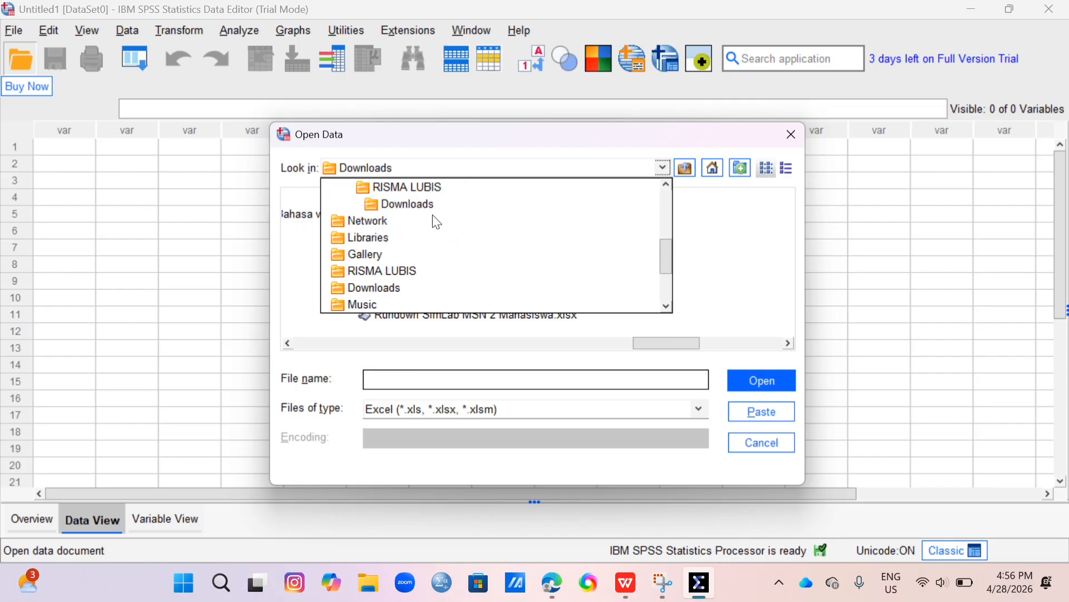
{"action": "scroll", "coordinate": [429, 221], "scroll_direction": "down", "scroll_amount": 1}
{"action": "left_click", "coordinate": [393, 232]}
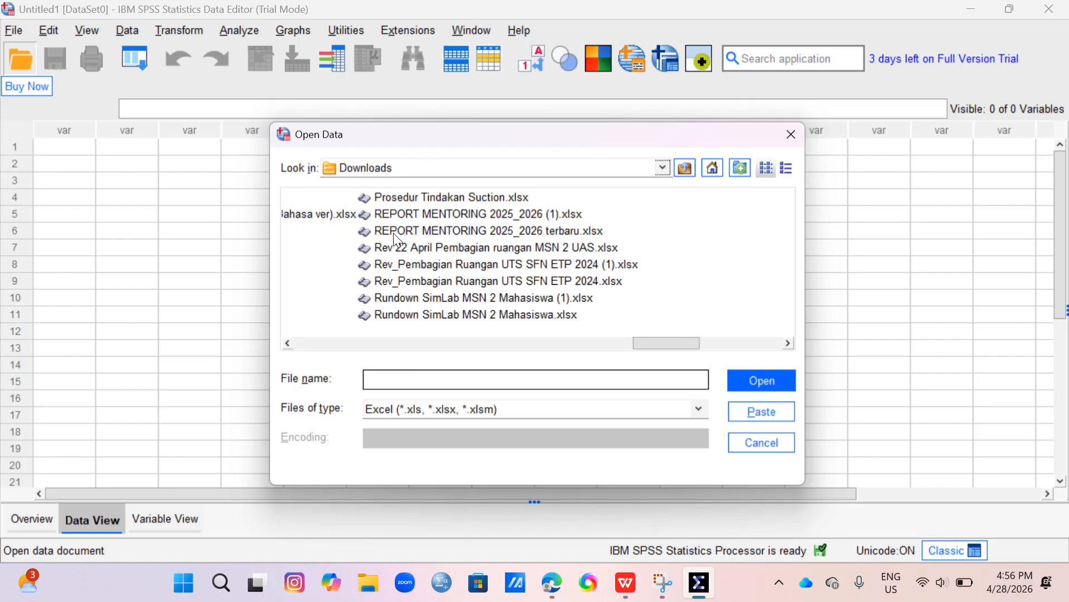
Import the Group 55-81 "Data kecemasan kualitas tidur" Excel workbook from Downloads, reading variable names from row 1 of the Data worksheet.
{"action": "left_click_drag", "start_coordinate": [650, 344], "coordinate": [381, 342]}
{"action": "left_click", "coordinate": [447, 282]}
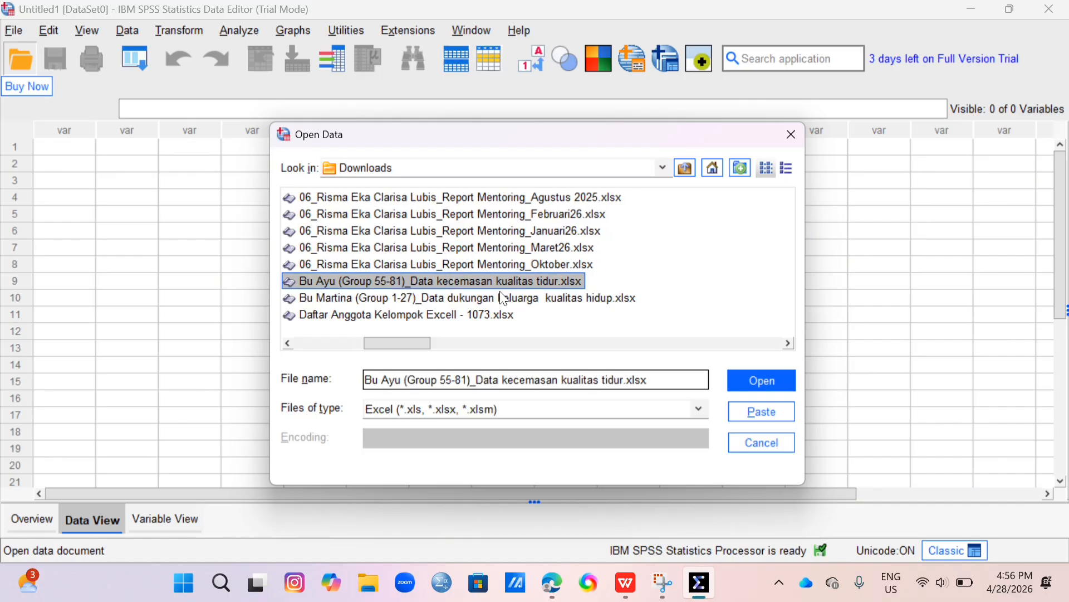
{"action": "left_click", "coordinate": [760, 382]}
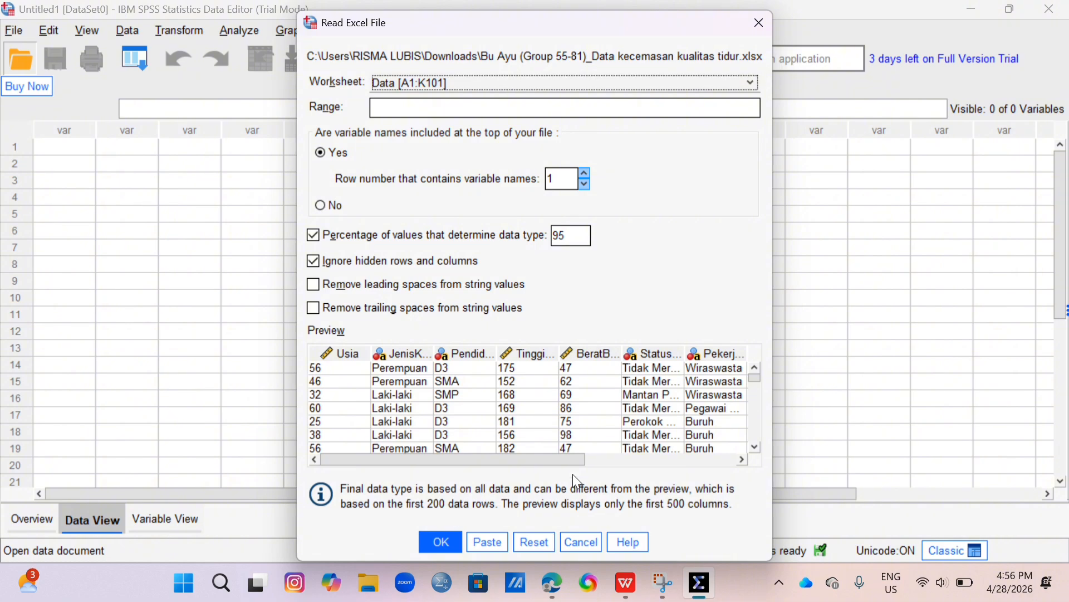
{"action": "left_click", "coordinate": [441, 544]}
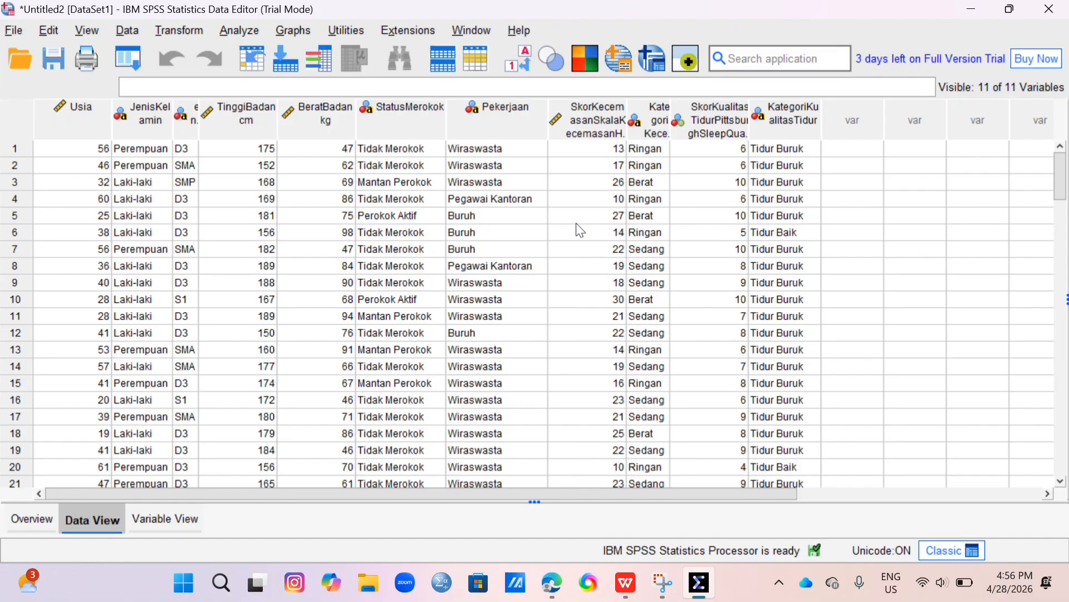
Start Recode into Different Variables with Kategori Kecemasan as the input variable.
{"action": "left_click", "coordinate": [179, 31]}
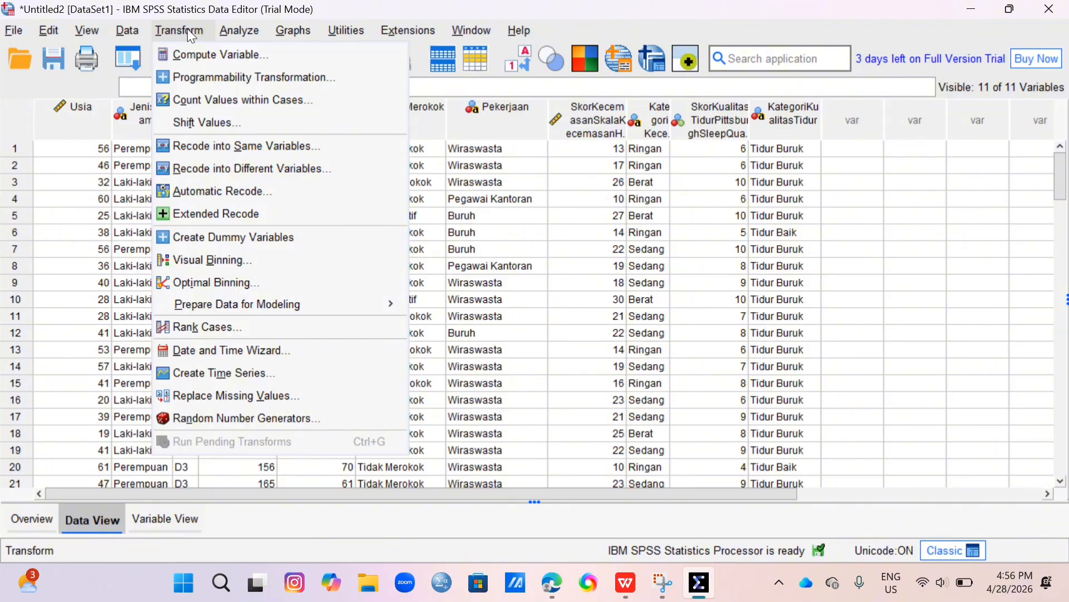
{"action": "left_click", "coordinate": [187, 30]}
{"action": "left_click", "coordinate": [188, 32]}
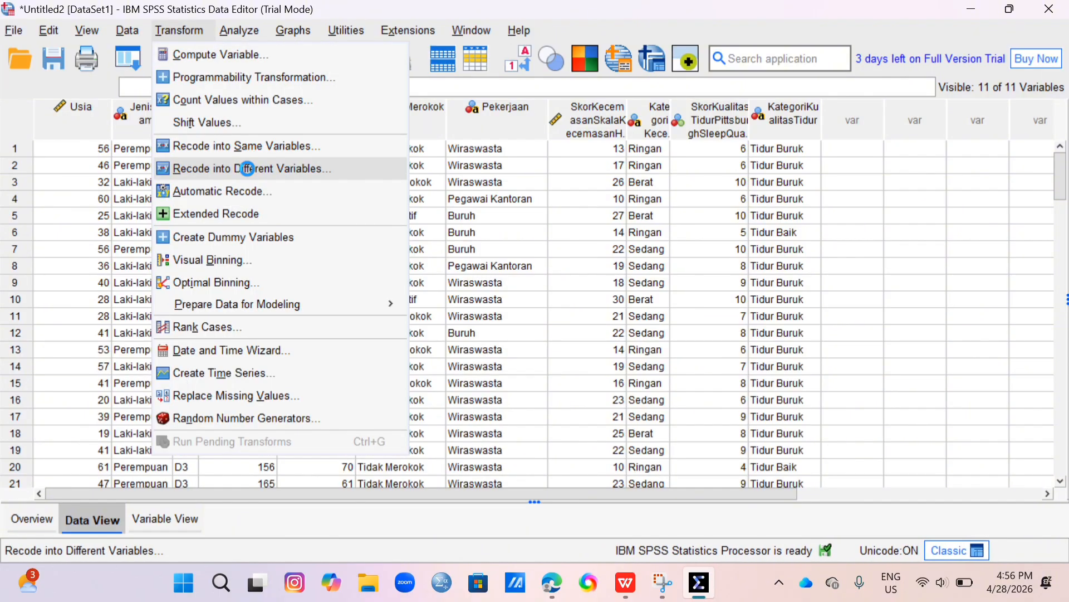
{"action": "left_click", "coordinate": [252, 176]}
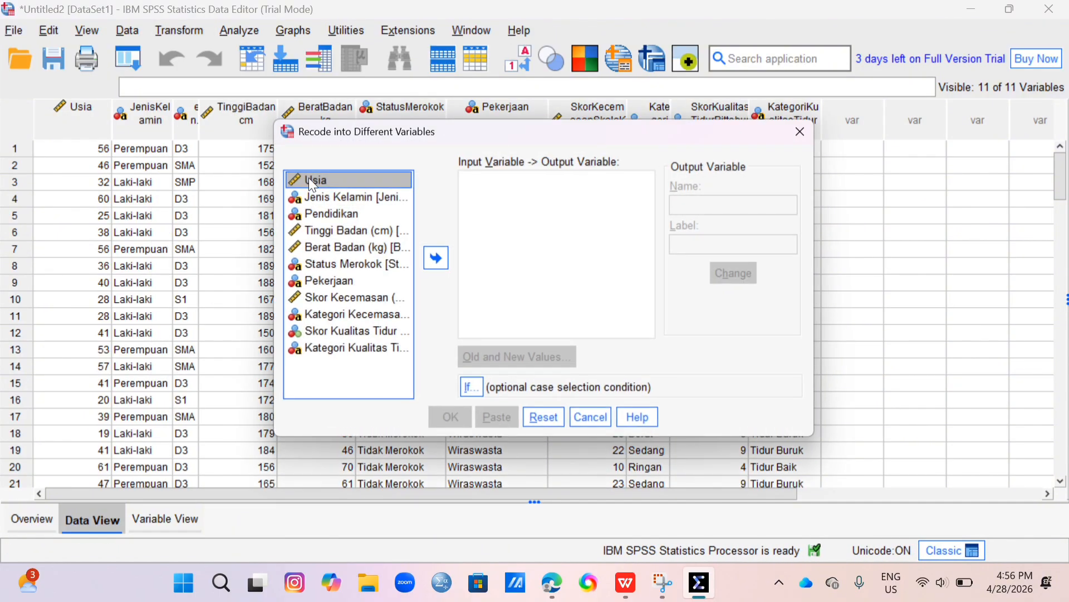
{"action": "left_click", "coordinate": [369, 316]}
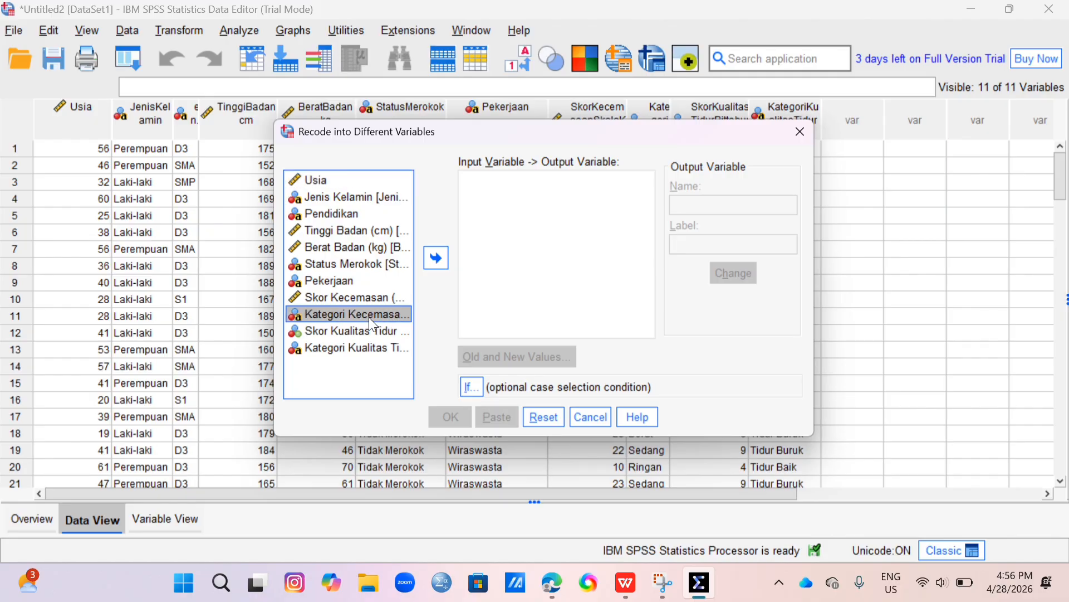
{"action": "left_click", "coordinate": [436, 258]}
Name the output variable for Kategori Kecemasan KK, label it Kecemasan, and apply the change.
{"action": "left_click", "coordinate": [727, 208]}
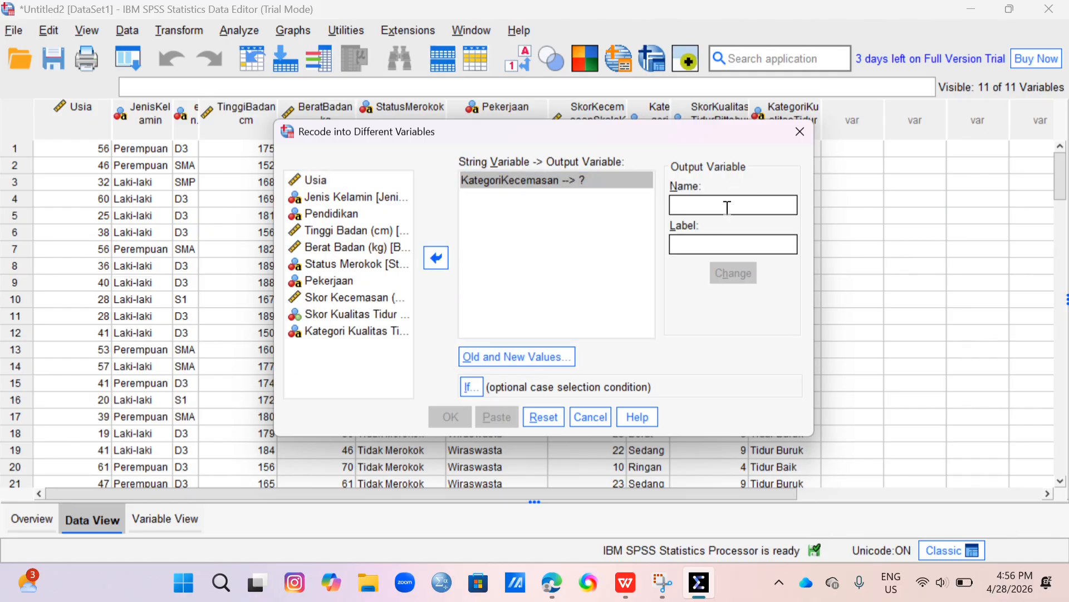
{"action": "type", "text": "KK"}
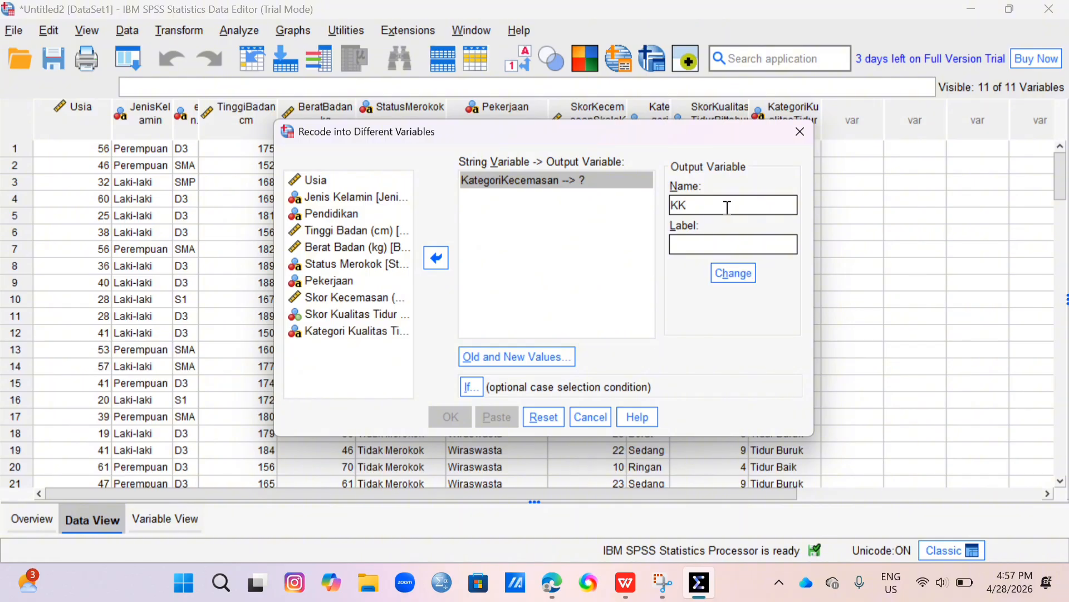
{"action": "left_click", "coordinate": [716, 243]}
{"action": "type", "text": "Kecemasan"}
{"action": "left_click", "coordinate": [727, 272]}
Define the first old-to-new value rule for KK, recoding Ringan as 1.
{"action": "left_click", "coordinate": [500, 354]}
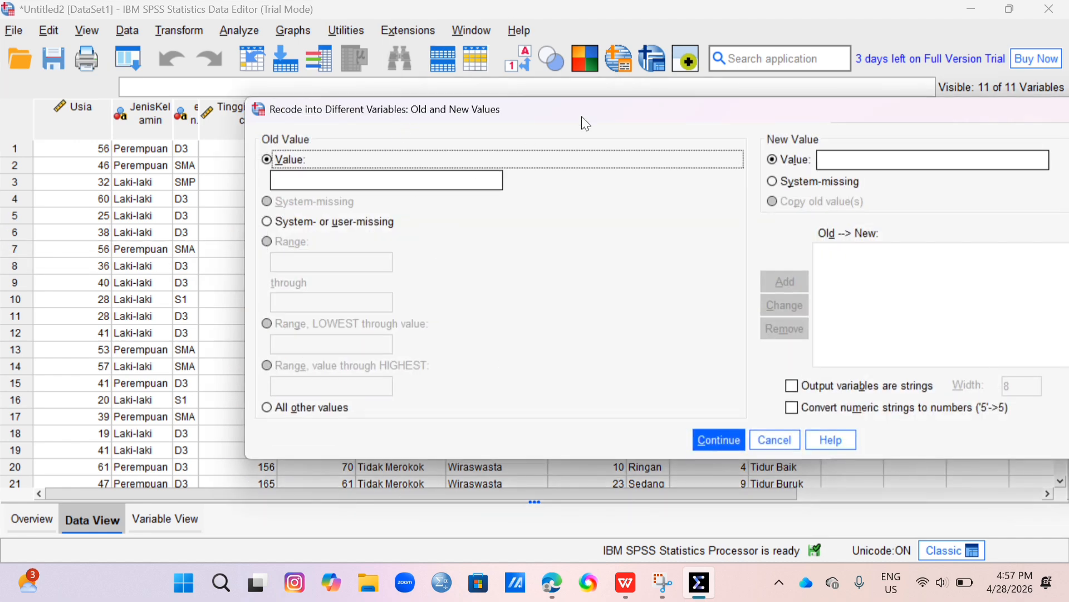
{"action": "left_click_drag", "start_coordinate": [637, 122], "coordinate": [407, 113]}
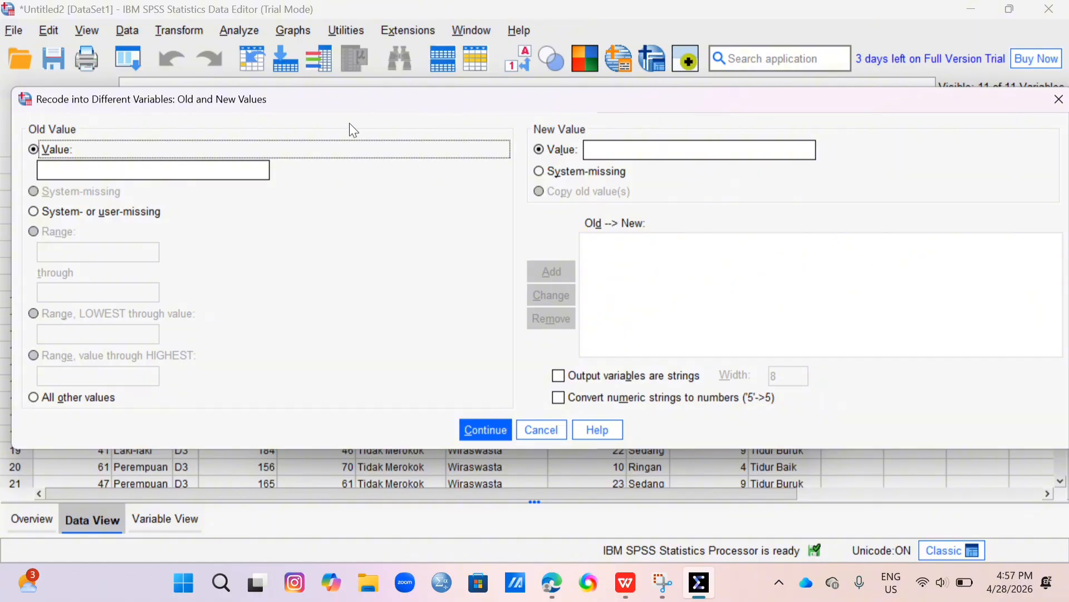
{"action": "left_click", "coordinate": [208, 176]}
{"action": "type", "text": "1"}
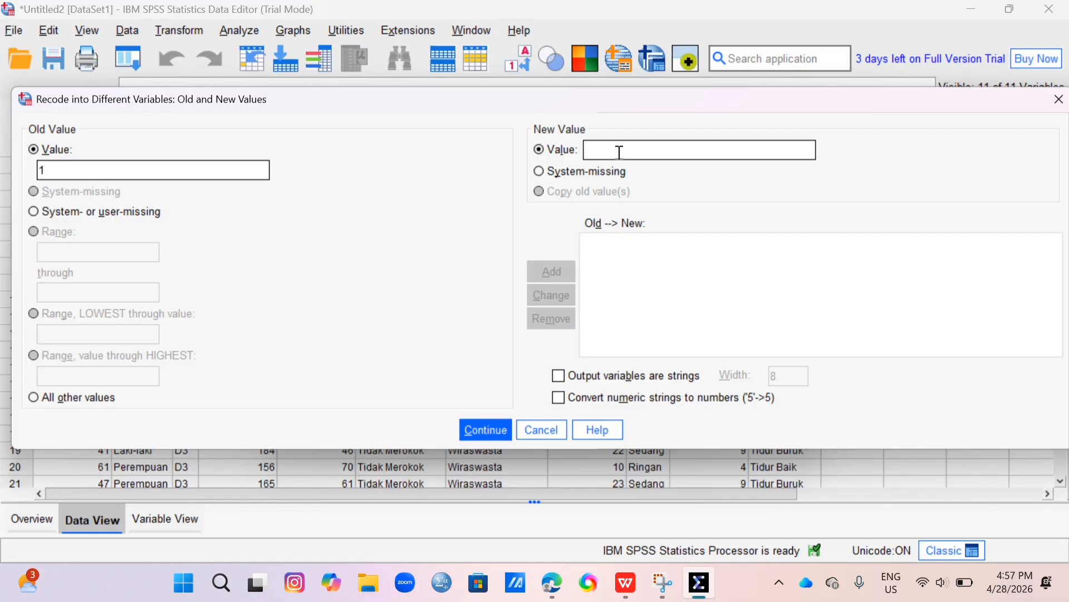
{"action": "double_click", "coordinate": [159, 172]}
{"action": "key", "text": "BackSpace"}
{"action": "type", "text": "Ringan"}
{"action": "left_click", "coordinate": [636, 149]}
{"action": "type", "text": "1"}
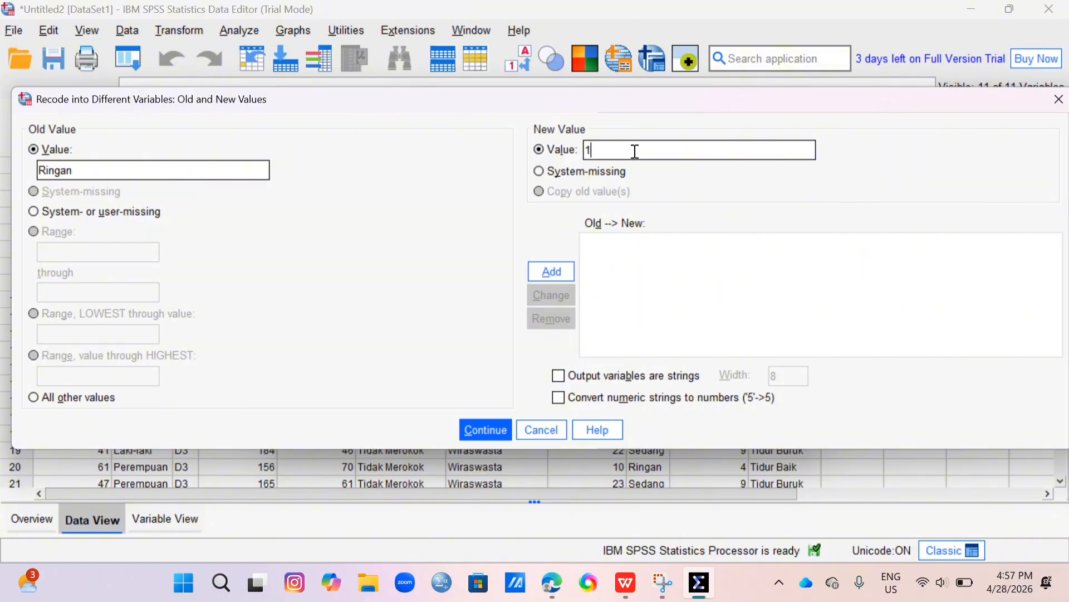
{"action": "left_click", "coordinate": [565, 273]}
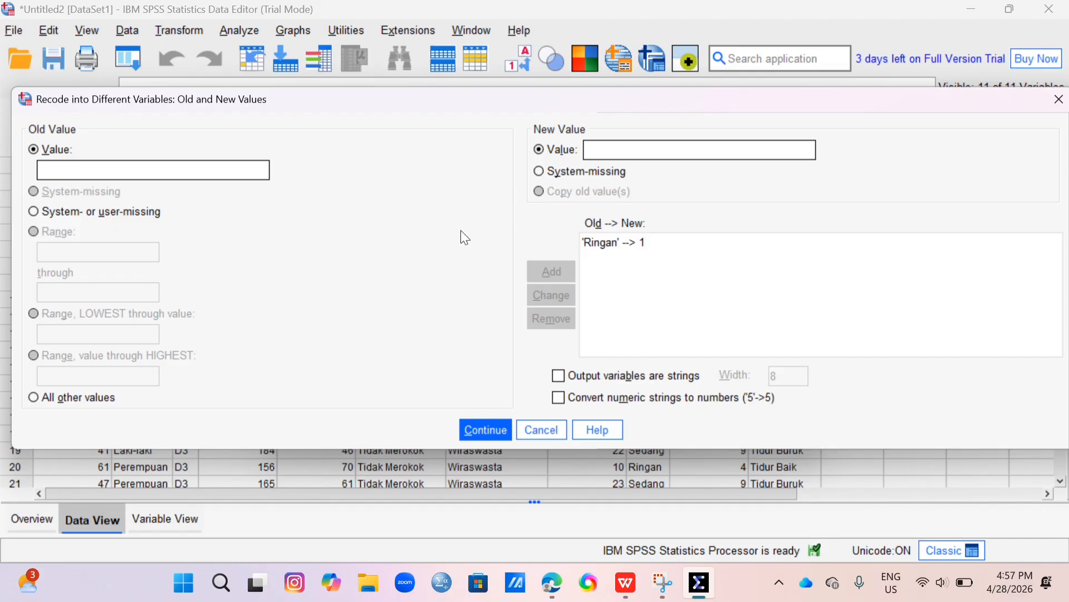
Add a recode rule that converts Sedang to 2.
{"action": "left_click", "coordinate": [189, 171]}
{"action": "type", "text": "Sedang"}
{"action": "left_click", "coordinate": [618, 150]}
{"action": "type", "text": "2"}
{"action": "left_click", "coordinate": [557, 272]}
Add a rule recoding Berat as 3, accept the value rules, and run the KK recode.
{"action": "left_click", "coordinate": [228, 171]}
{"action": "type", "text": "Berat"}
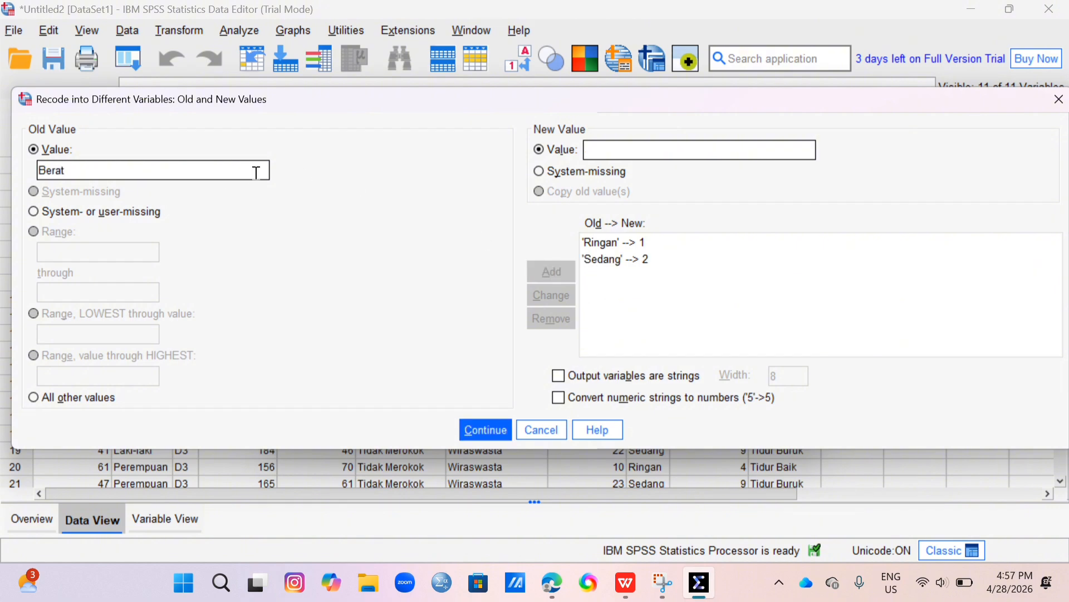
{"action": "left_click", "coordinate": [651, 149]}
{"action": "type", "text": "3"}
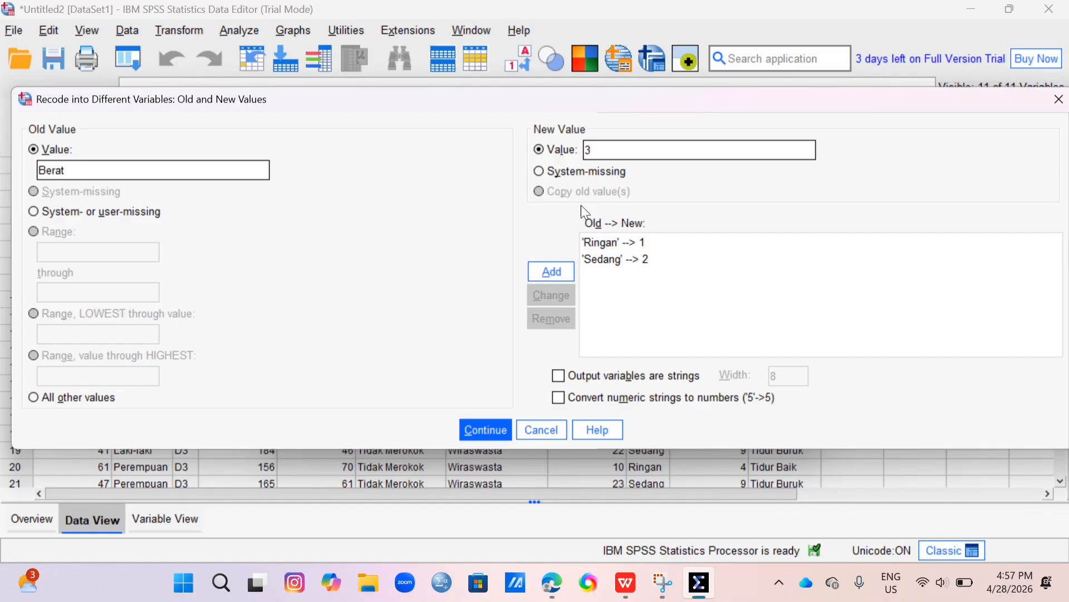
{"action": "left_click", "coordinate": [547, 276]}
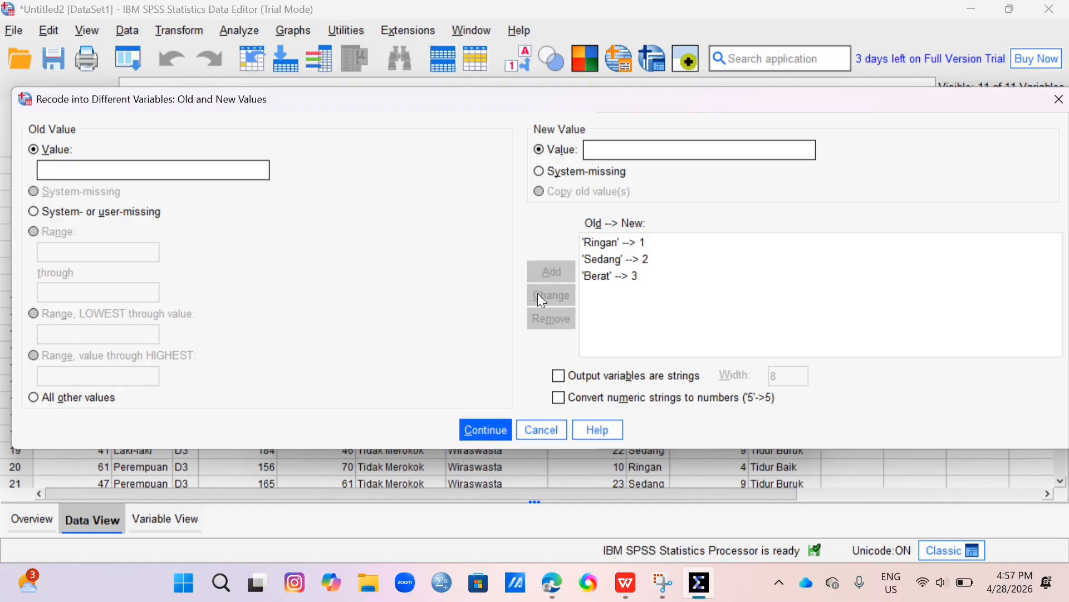
{"action": "left_click", "coordinate": [491, 429]}
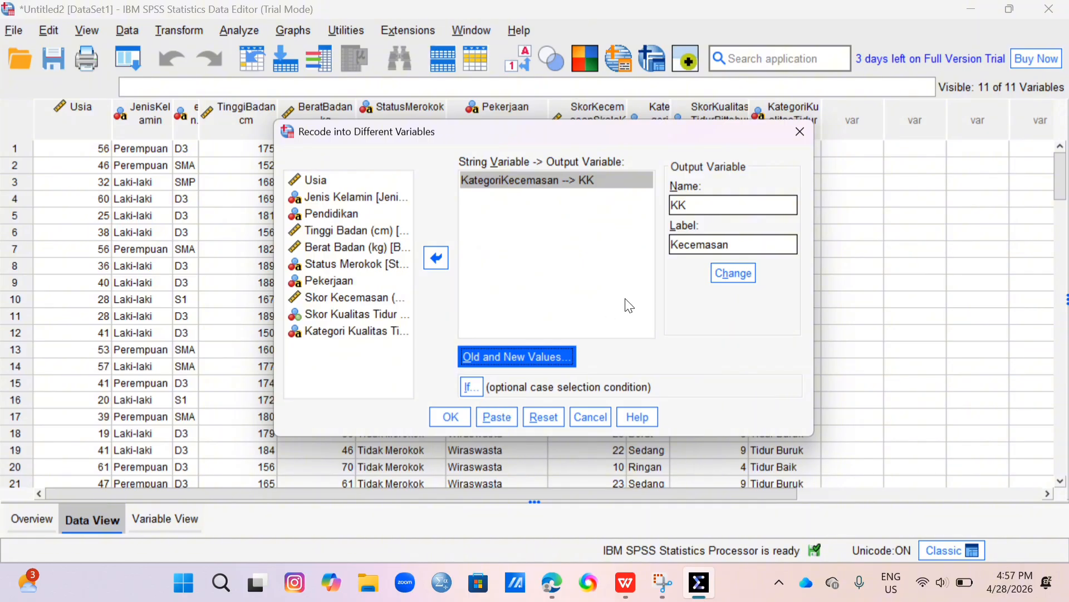
{"action": "left_click", "coordinate": [449, 418]}
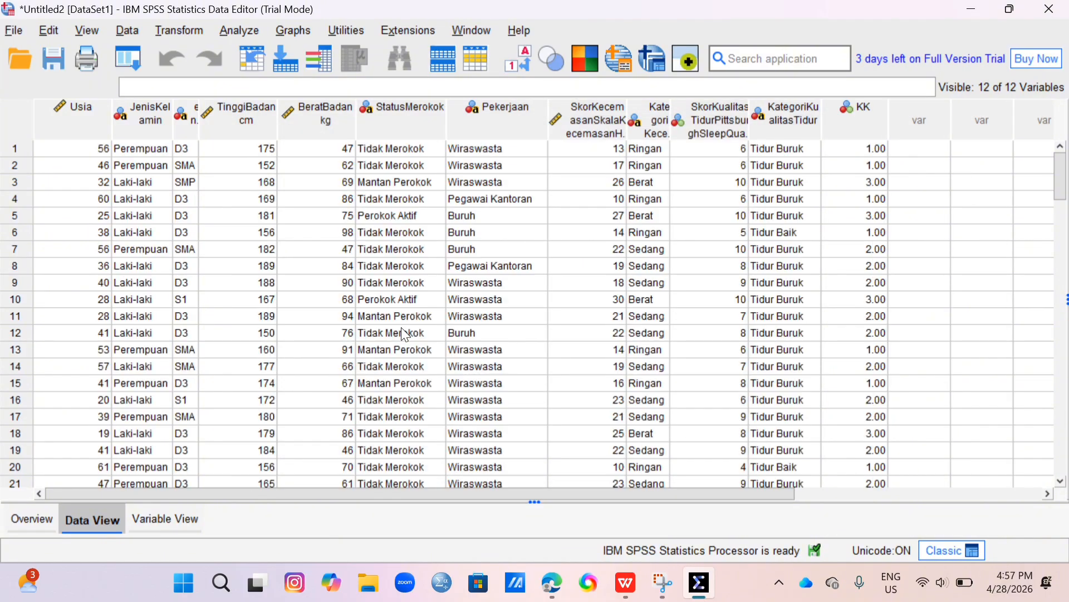
Reset the Recode into Different Variables settings and add Kategori Kualitas Tidur as the input variable.
{"action": "left_click", "coordinate": [178, 32]}
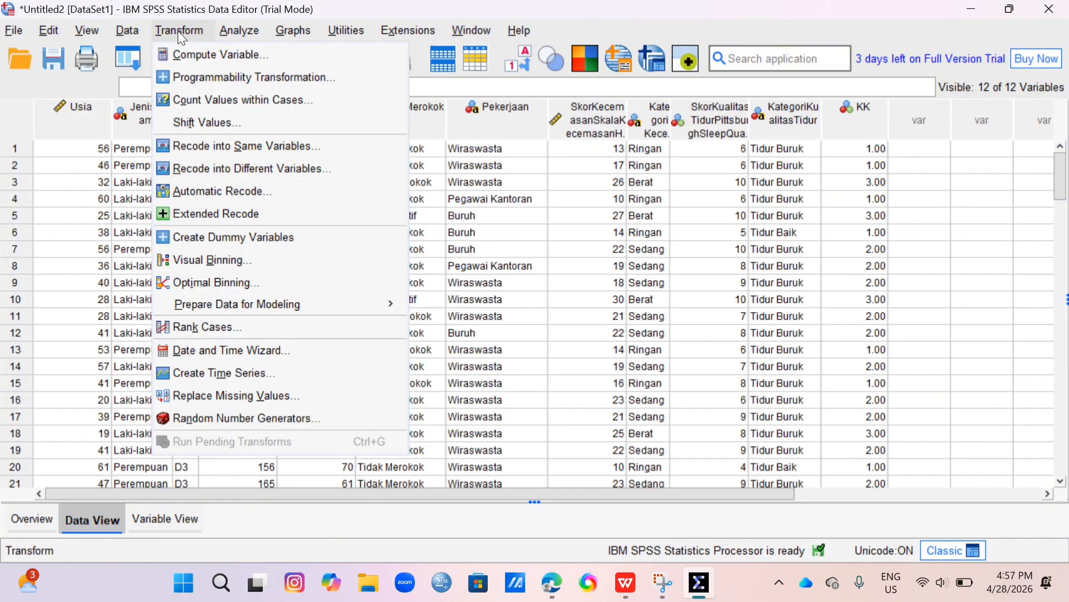
{"action": "left_click", "coordinate": [282, 168]}
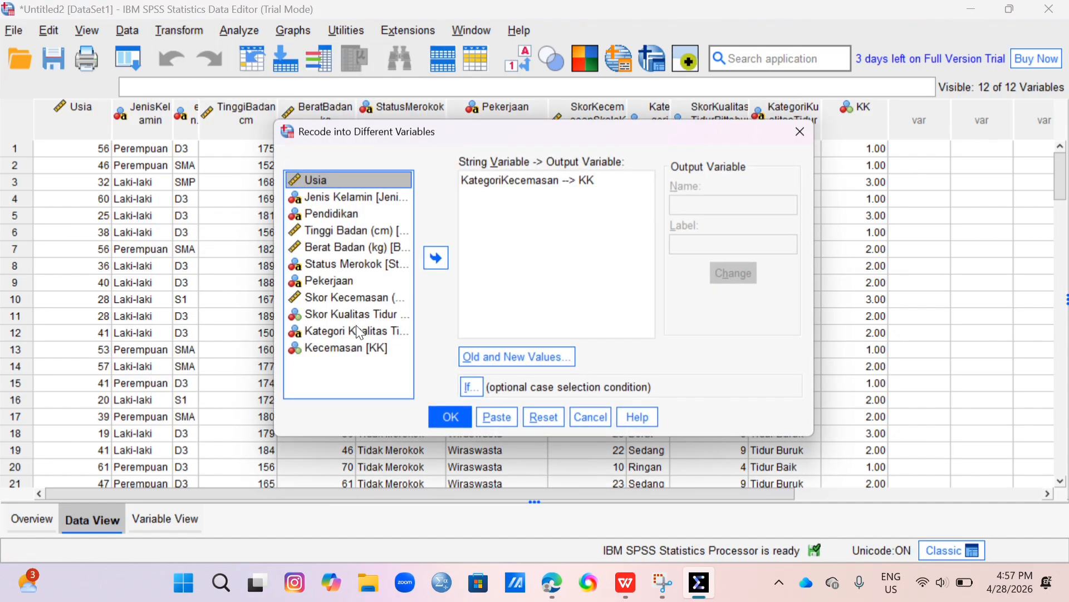
{"action": "left_click", "coordinate": [357, 328]}
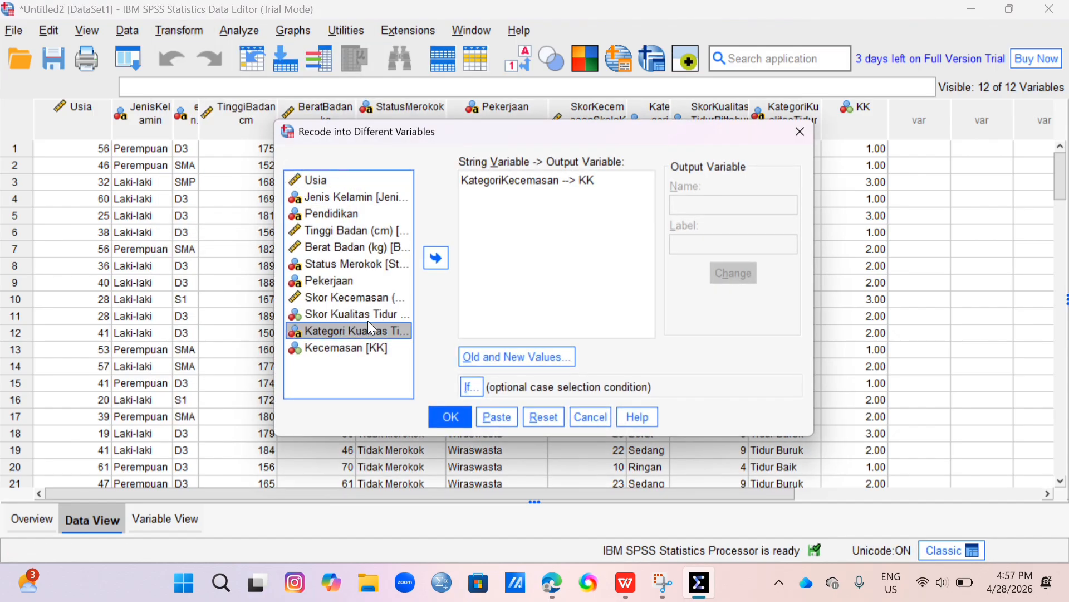
{"action": "left_click", "coordinate": [542, 420]}
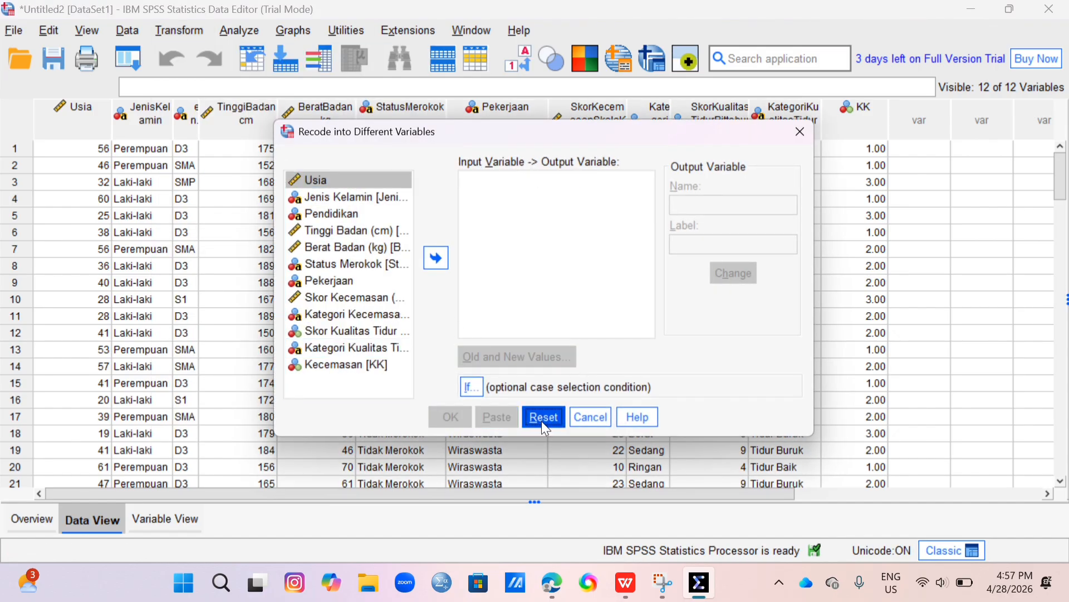
{"action": "left_click", "coordinate": [357, 348]}
{"action": "left_click", "coordinate": [439, 263]}
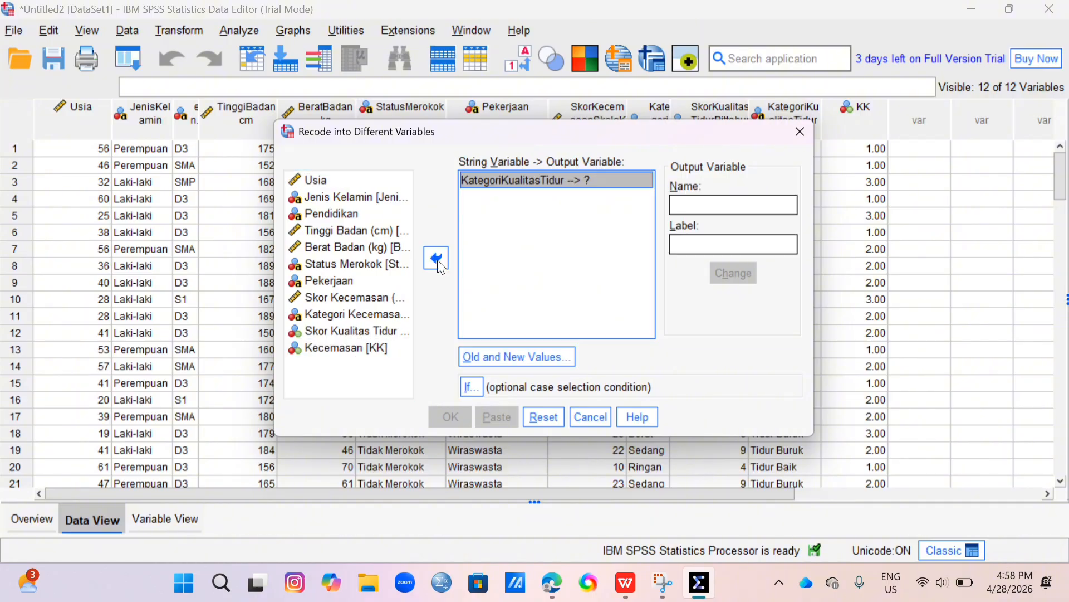
Name the output variable KT with the label KualitasTidur and apply it to the KategoriKualitasTidur recode.
{"action": "left_click", "coordinate": [770, 204]}
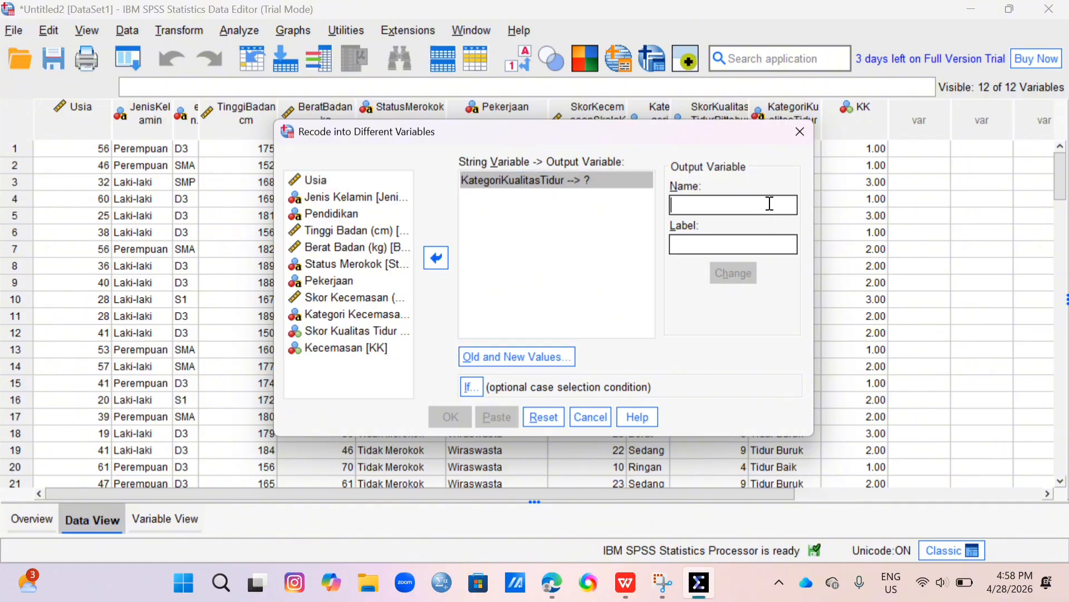
{"action": "type", "text": "KT"}
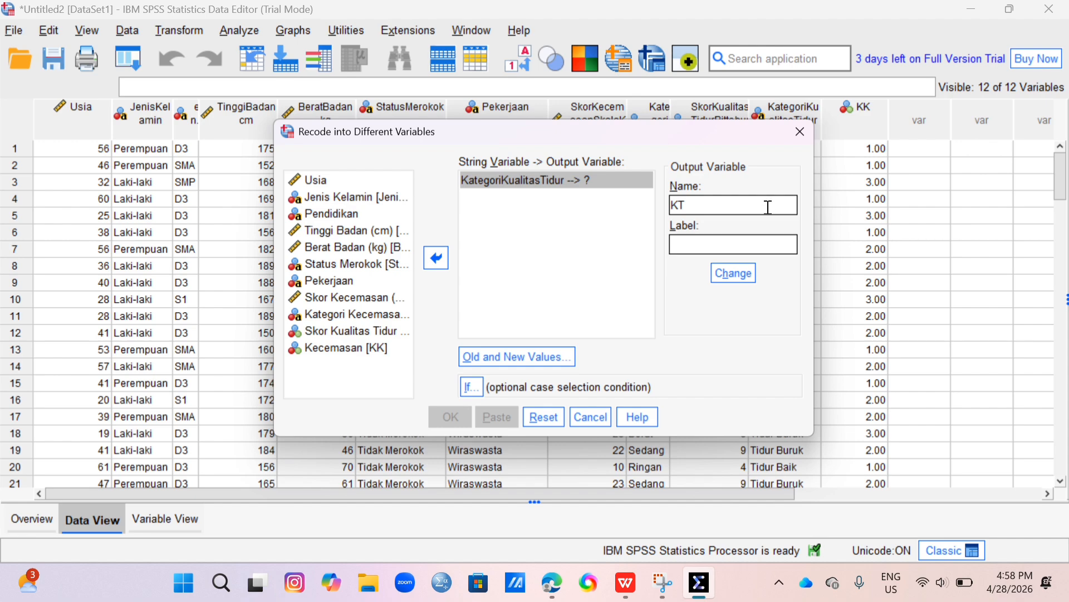
{"action": "left_click", "coordinate": [726, 244]}
{"action": "type", "text": "Kuali"}
{"action": "key", "text": "BackSpace"}
{"action": "type", "text": "tasTidur"}
{"action": "left_click", "coordinate": [731, 274]}
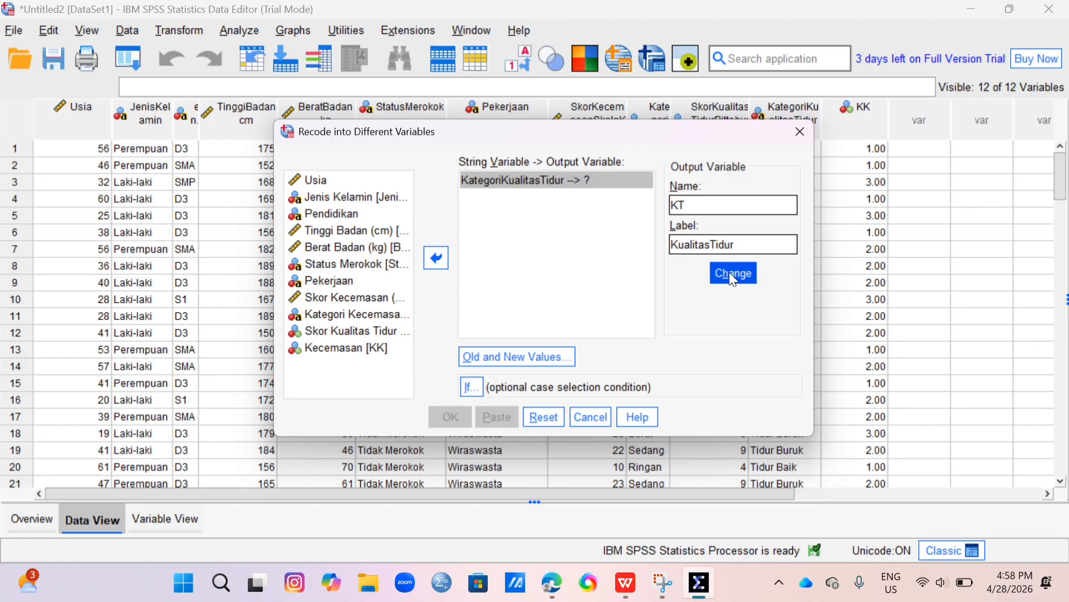
Define the first old-to-new value rule for KT, recoding Tidur Baik as 1.
{"action": "left_click", "coordinate": [510, 357]}
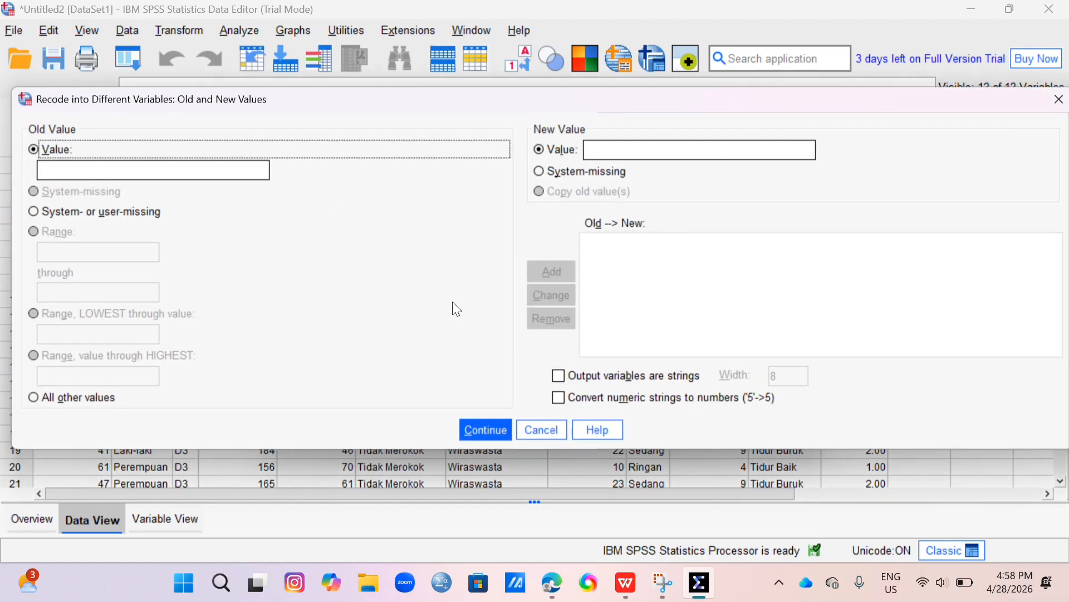
{"action": "left_click", "coordinate": [218, 169]}
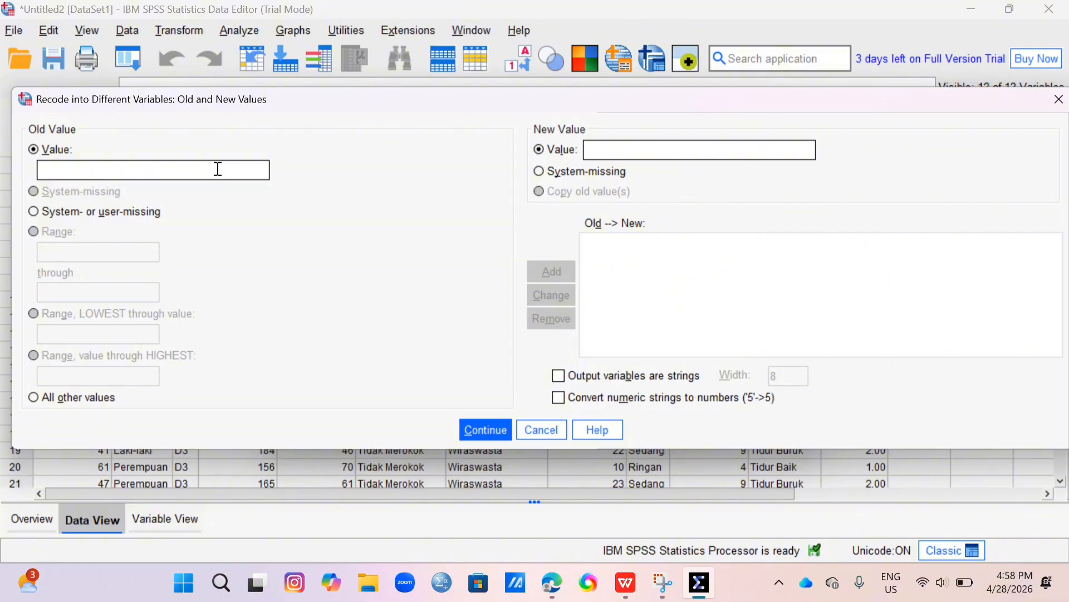
{"action": "type", "text": "Tidur Baik"}
{"action": "left_click", "coordinate": [650, 155]}
{"action": "type", "text": "1"}
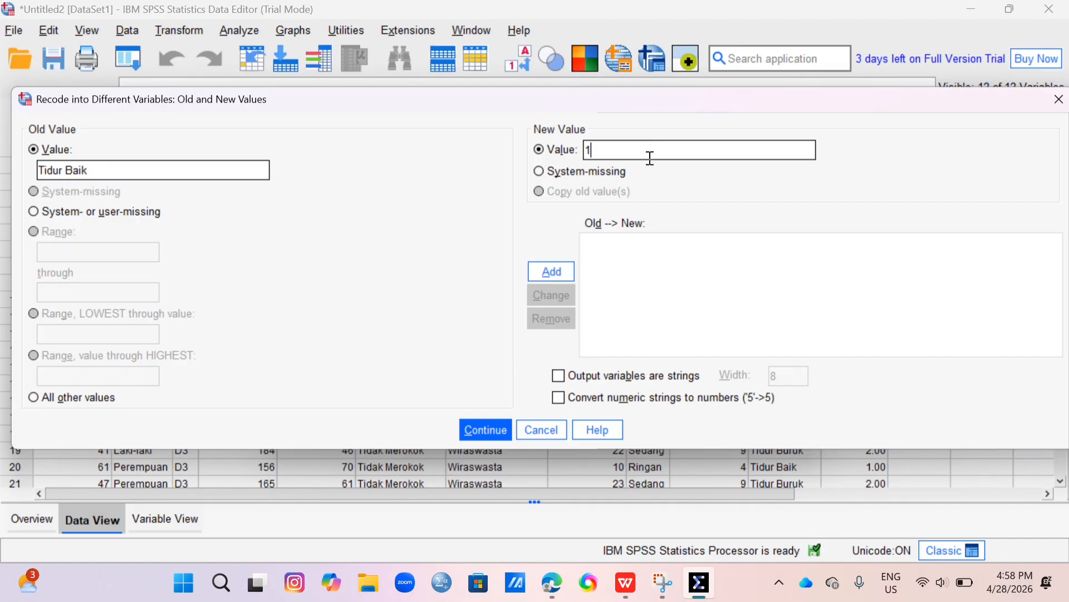
{"action": "left_click", "coordinate": [559, 267]}
Add a rule recoding Tidur Buruk as 2, accept the value rules, and run the KT recode.
{"action": "left_click", "coordinate": [233, 173]}
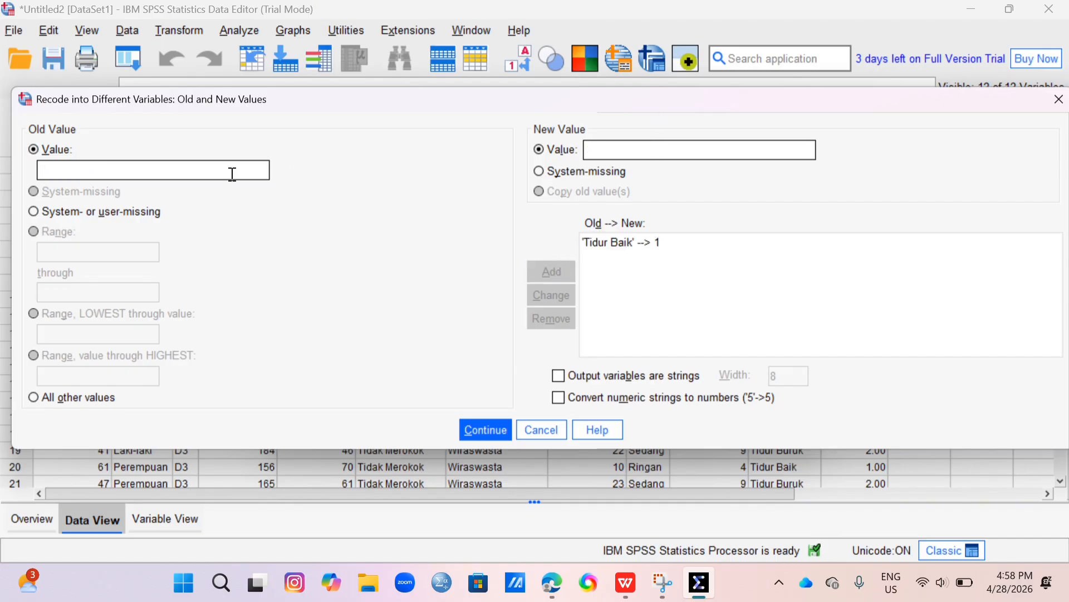
{"action": "type", "text": "Tidur Buruk"}
{"action": "left_click", "coordinate": [601, 154]}
{"action": "type", "text": "2"}
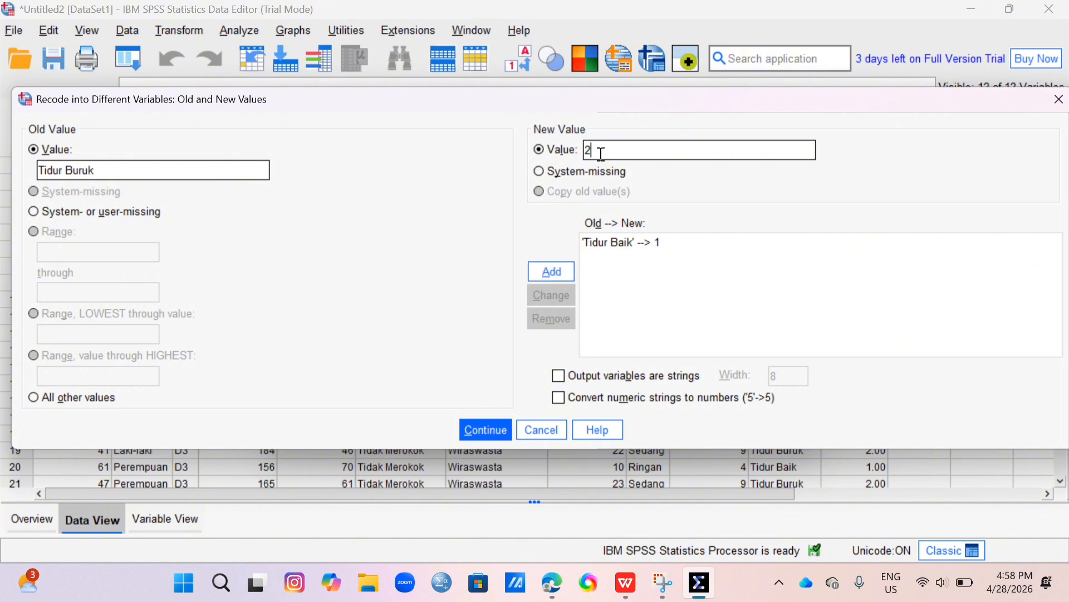
{"action": "left_click", "coordinate": [550, 274]}
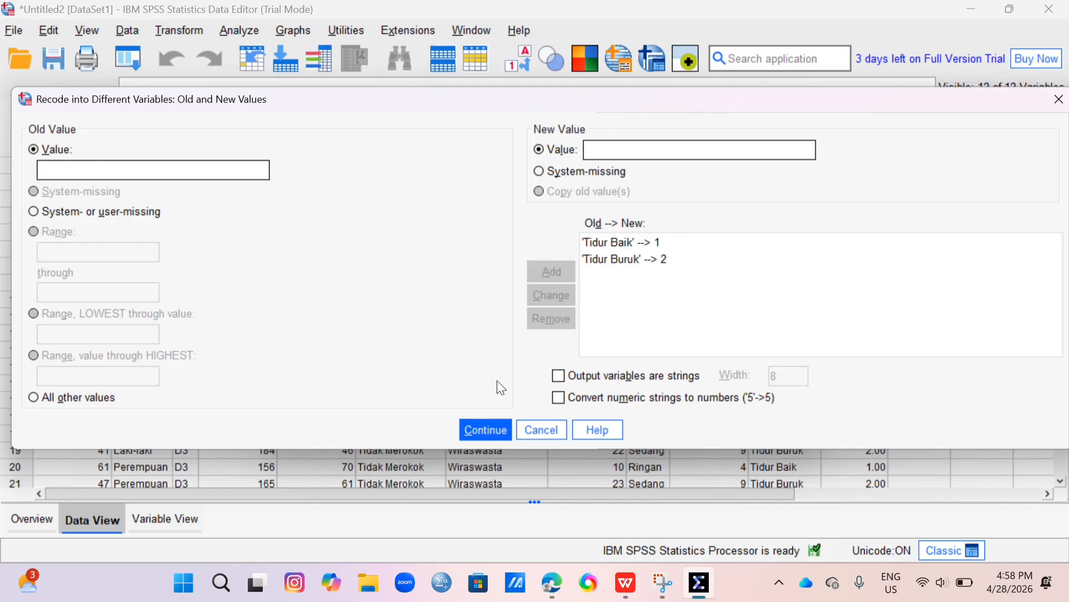
{"action": "left_click", "coordinate": [486, 430]}
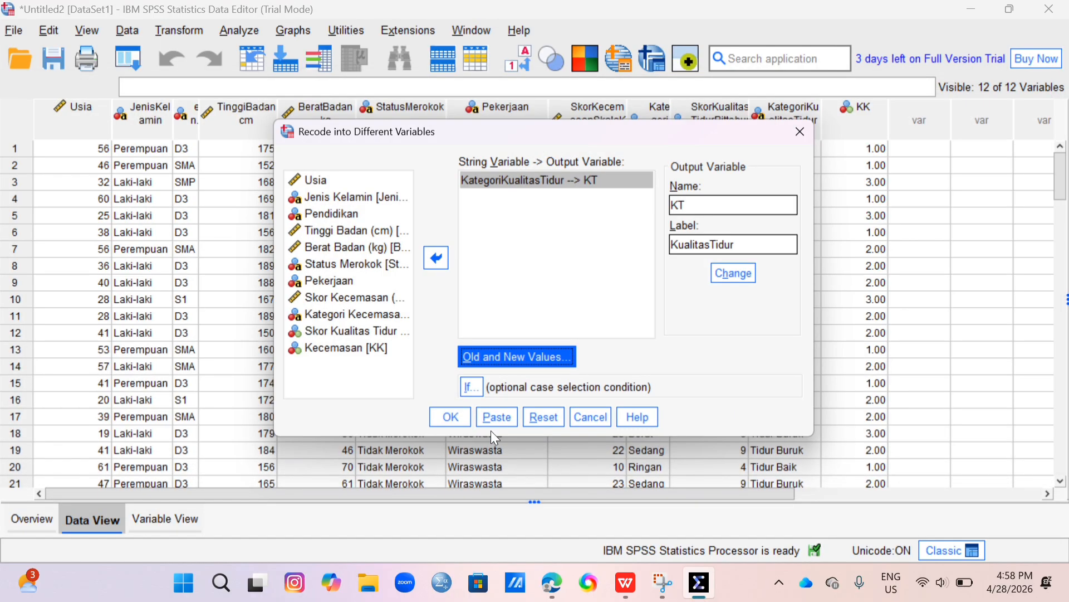
{"action": "left_click", "coordinate": [455, 422]}
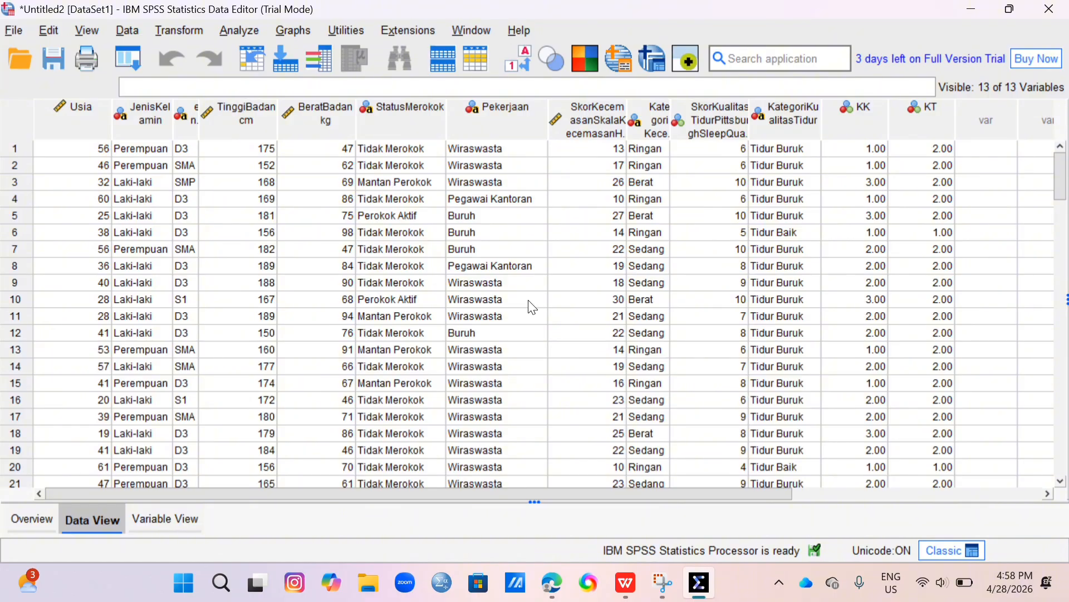
Set the decimals of the KK and KT variables to 0 and check both columns in the data.
{"action": "left_click", "coordinate": [166, 526]}
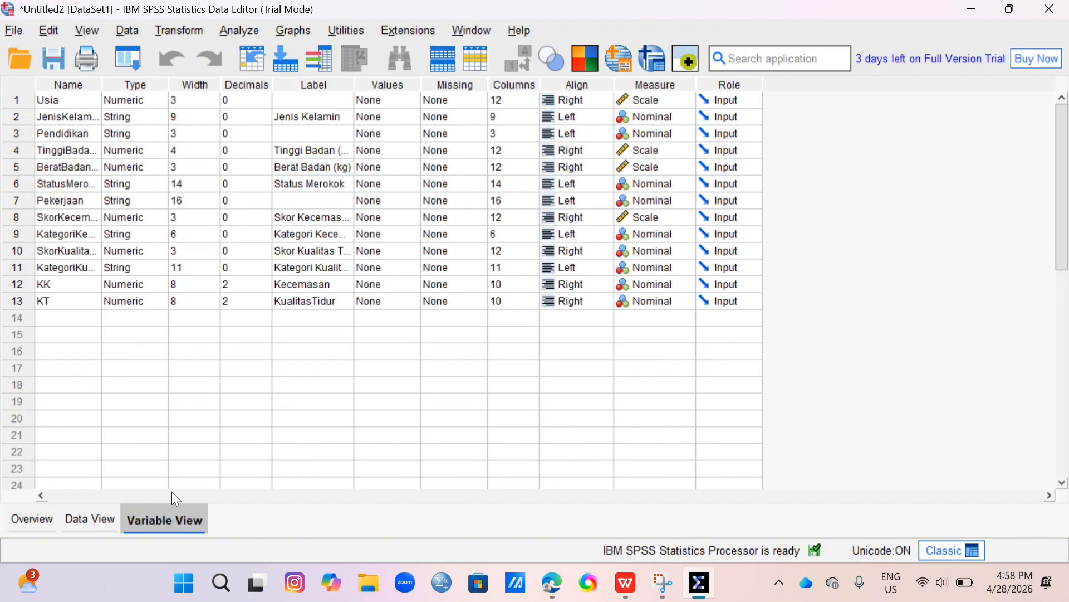
{"action": "left_click", "coordinate": [230, 284]}
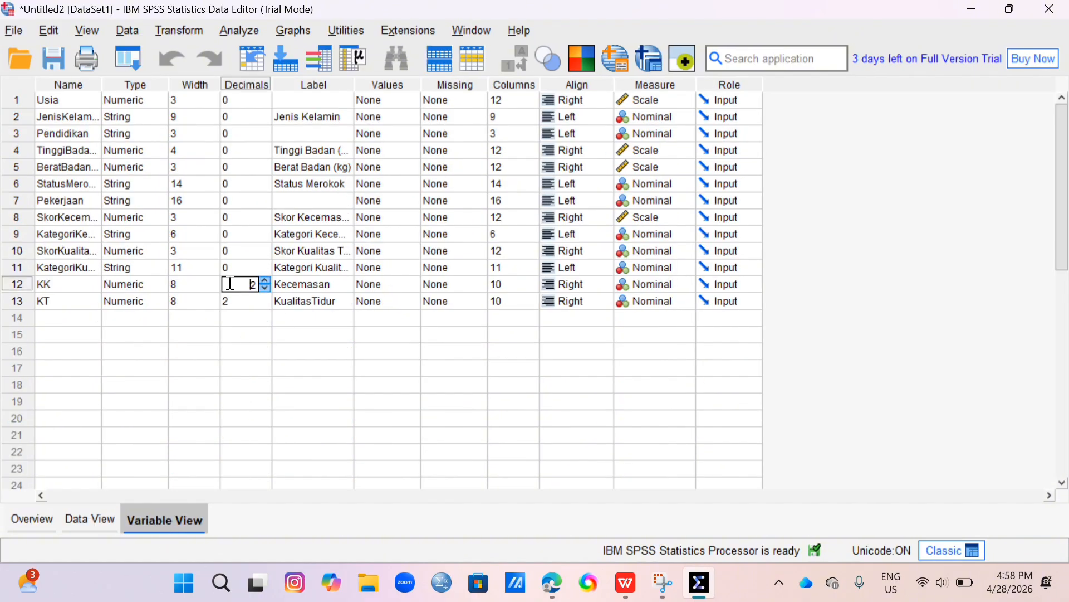
{"action": "left_click", "coordinate": [265, 288]}
{"action": "left_click", "coordinate": [260, 302]}
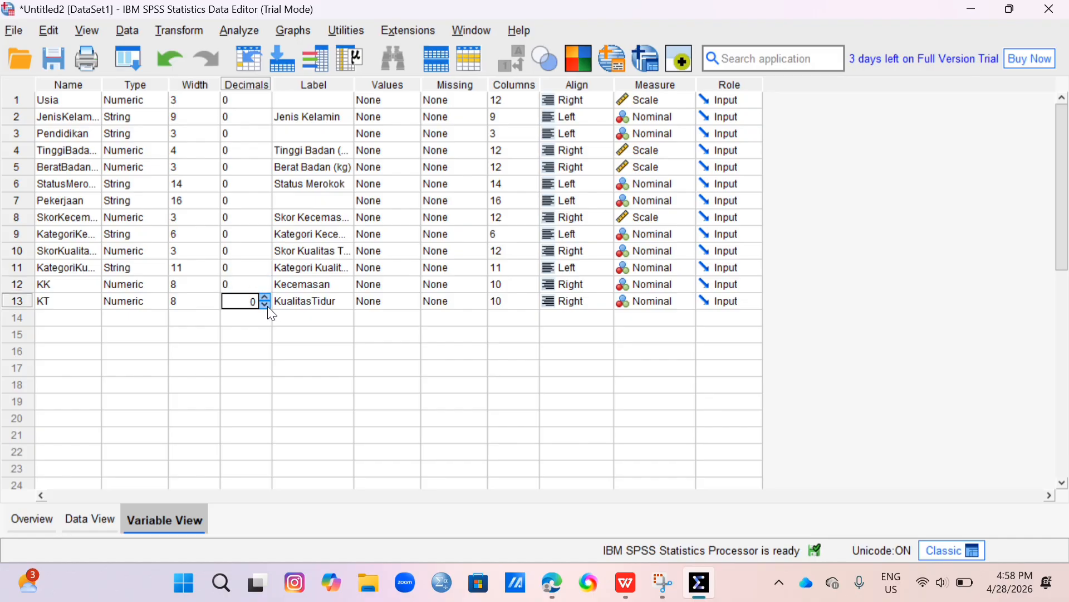
{"action": "left_click", "coordinate": [94, 513]}
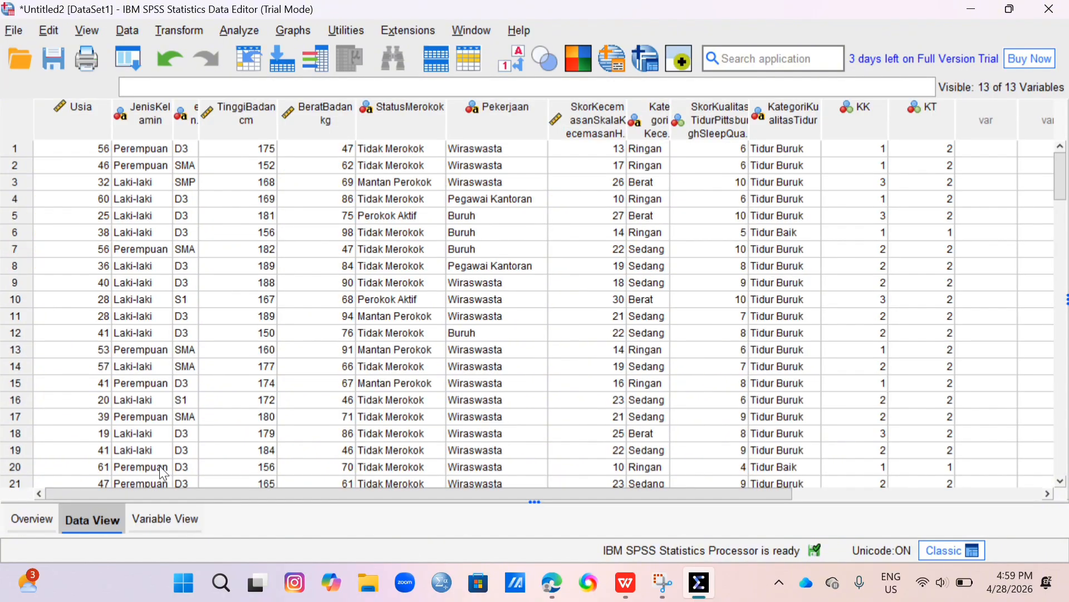
{"action": "scroll", "coordinate": [759, 257], "scroll_direction": "right", "scroll_amount": 6}
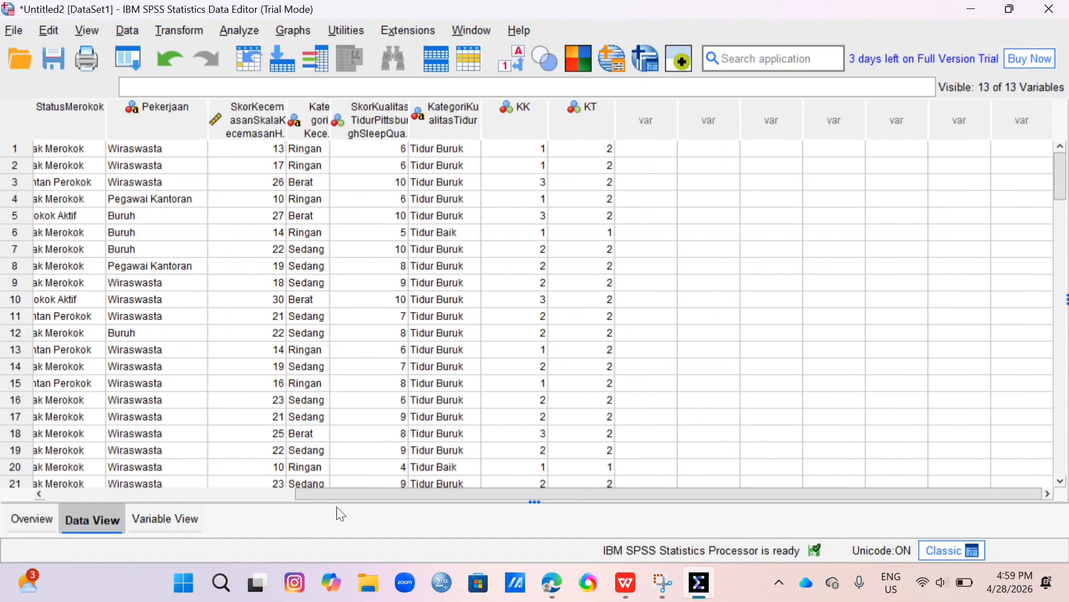
Start the value labels for the KK variable, labelling value 1 as Ringan.
{"action": "left_click", "coordinate": [173, 514]}
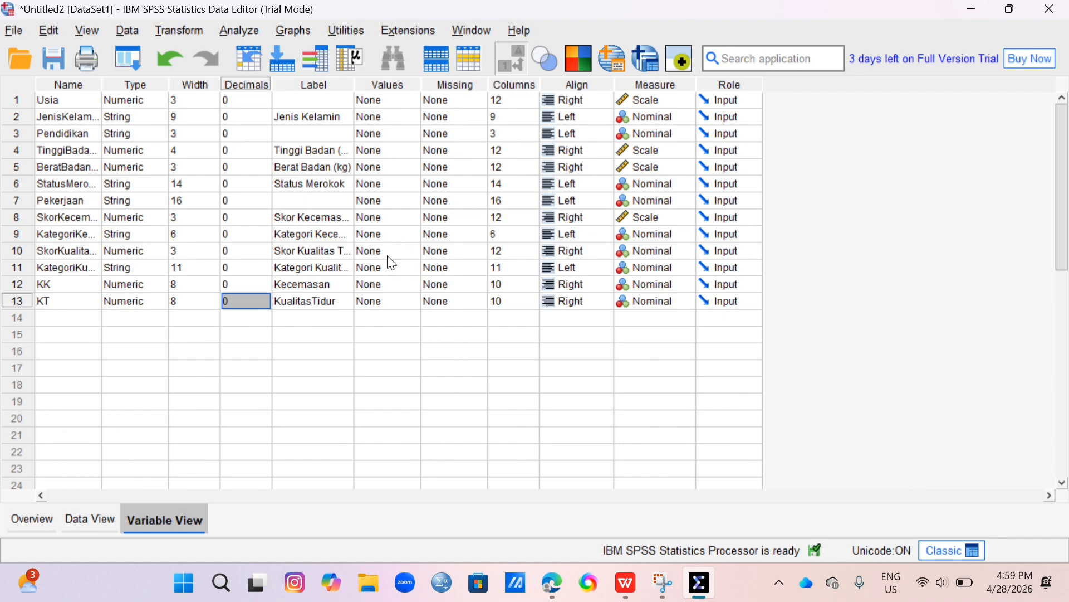
{"action": "left_click", "coordinate": [384, 286]}
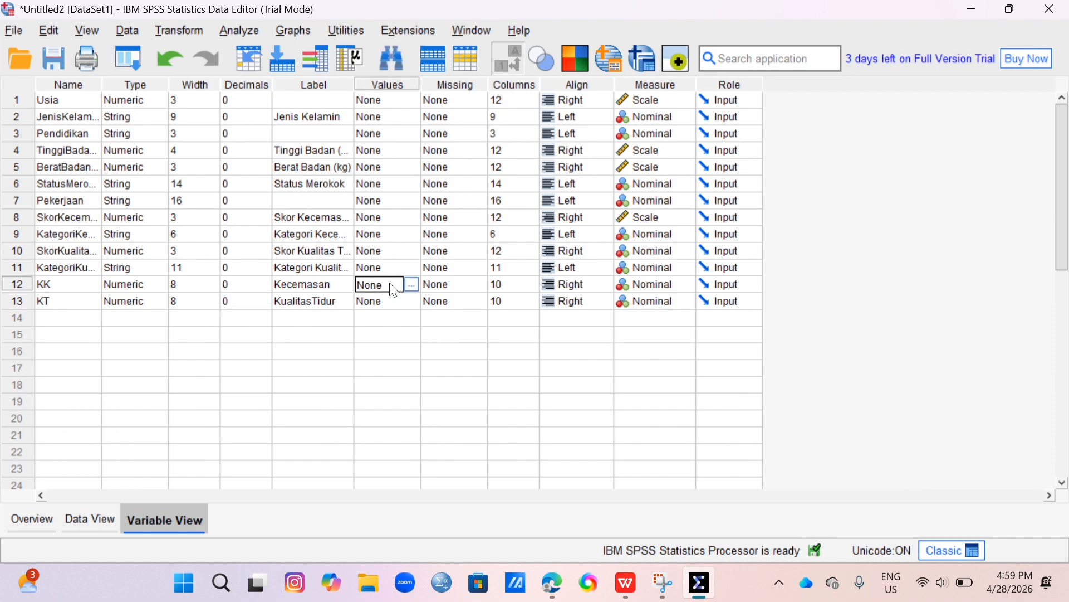
{"action": "left_click", "coordinate": [413, 285]}
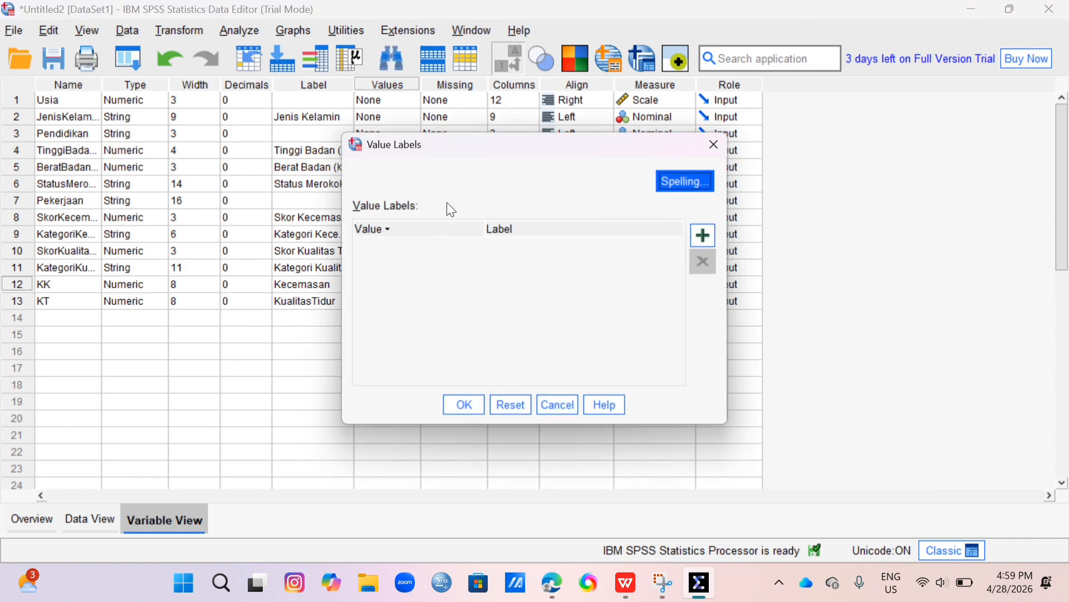
{"action": "left_click", "coordinate": [701, 235]}
{"action": "left_click", "coordinate": [701, 235]}
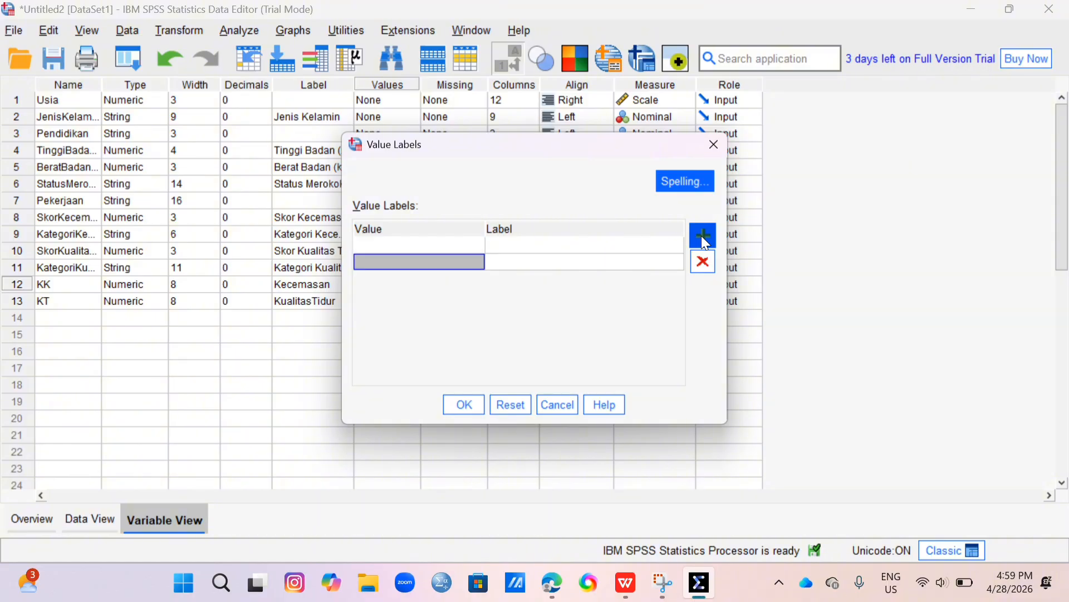
{"action": "left_click", "coordinate": [388, 245]}
{"action": "type", "text": "1"}
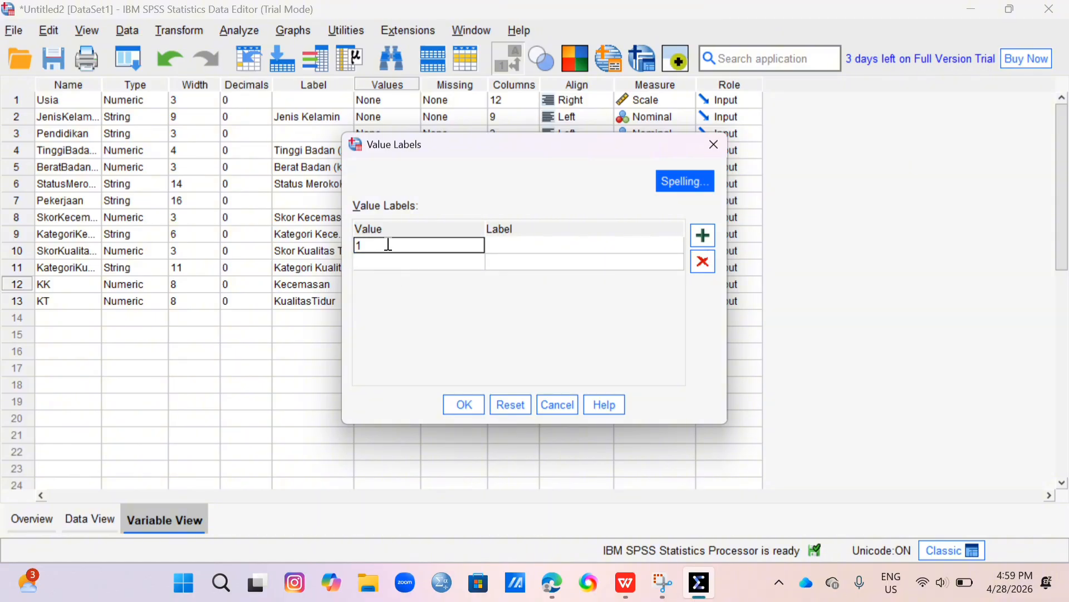
{"action": "left_click", "coordinate": [513, 246]}
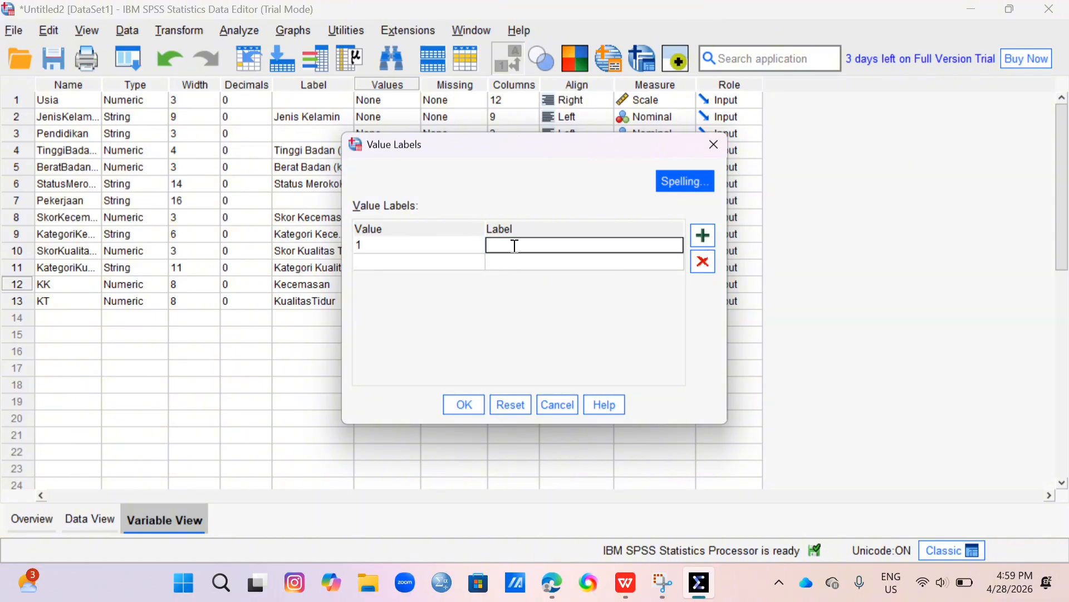
{"action": "type", "text": "Ru"}
{"action": "key", "text": "BackSpace"}
{"action": "type", "text": "ingan"}
Label value 2 of the KK variable as Sedang.
{"action": "left_click", "coordinate": [443, 262]}
{"action": "type", "text": "2"}
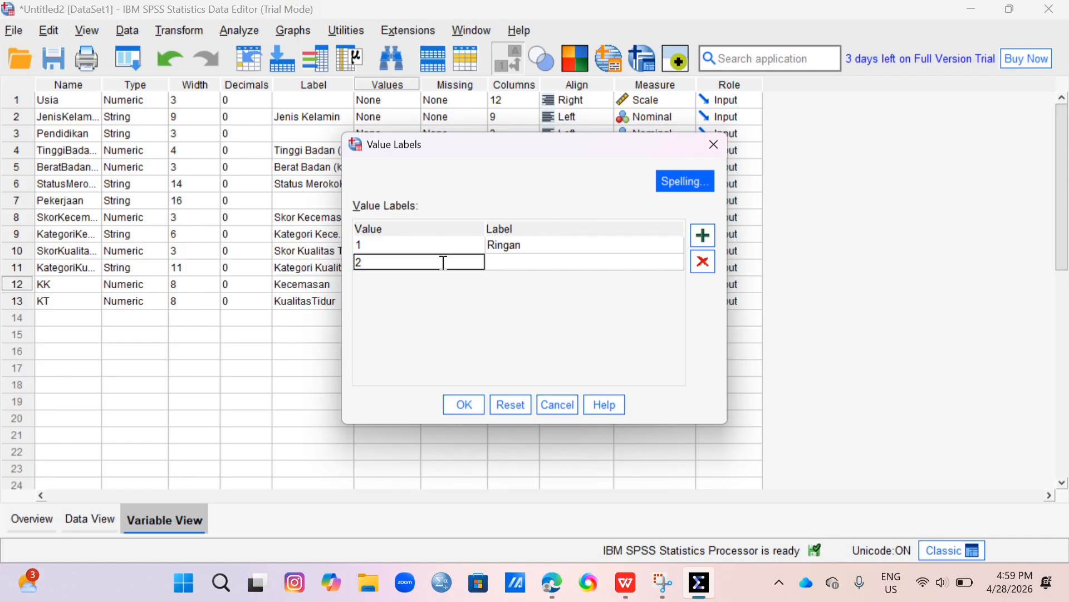
{"action": "left_click", "coordinate": [531, 260]}
{"action": "type", "text": "S"}
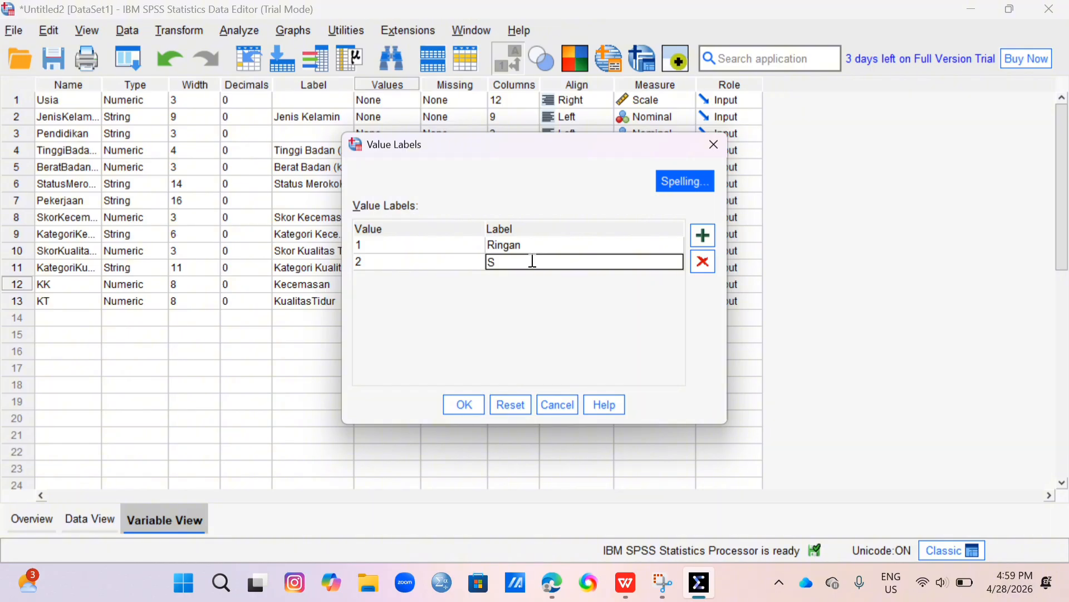
{"action": "type", "text": "edang Bera"}
{"action": "key", "text": "BackSpace"}
{"action": "key", "text": "BackSpace"}
{"action": "key", "text": "BackSpace"}
{"action": "key", "text": "BackSpace"}
{"action": "key", "text": "BackSpace"}
{"action": "key", "text": "BackSpace"}
{"action": "type", "text": "g"}
Add a third value label to KK, with 3 as Berat, and accept the KK value labels.
{"action": "left_click", "coordinate": [710, 244]}
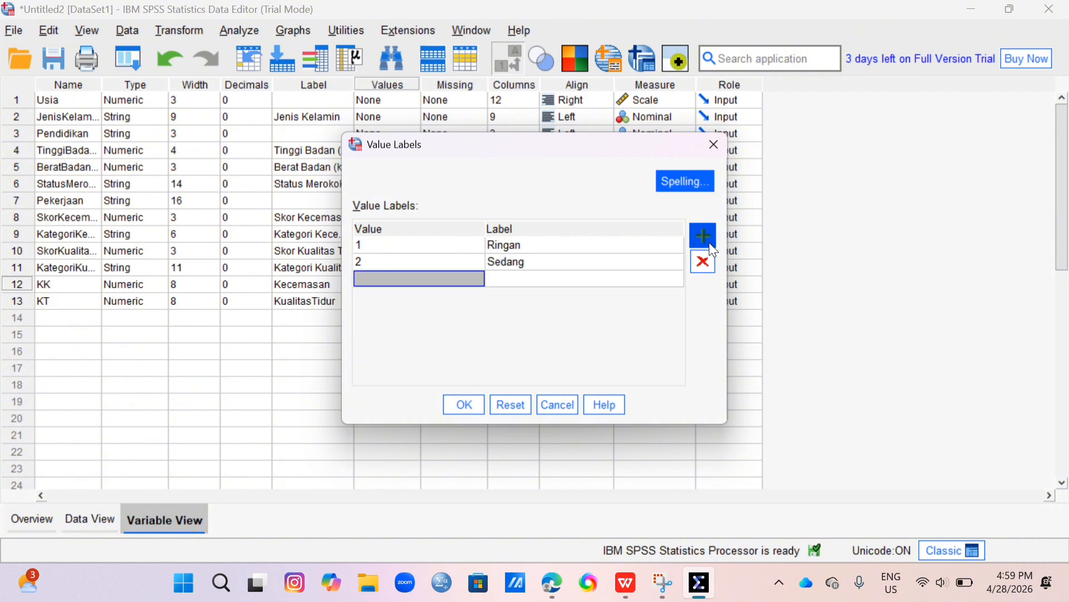
{"action": "type", "text": "3"}
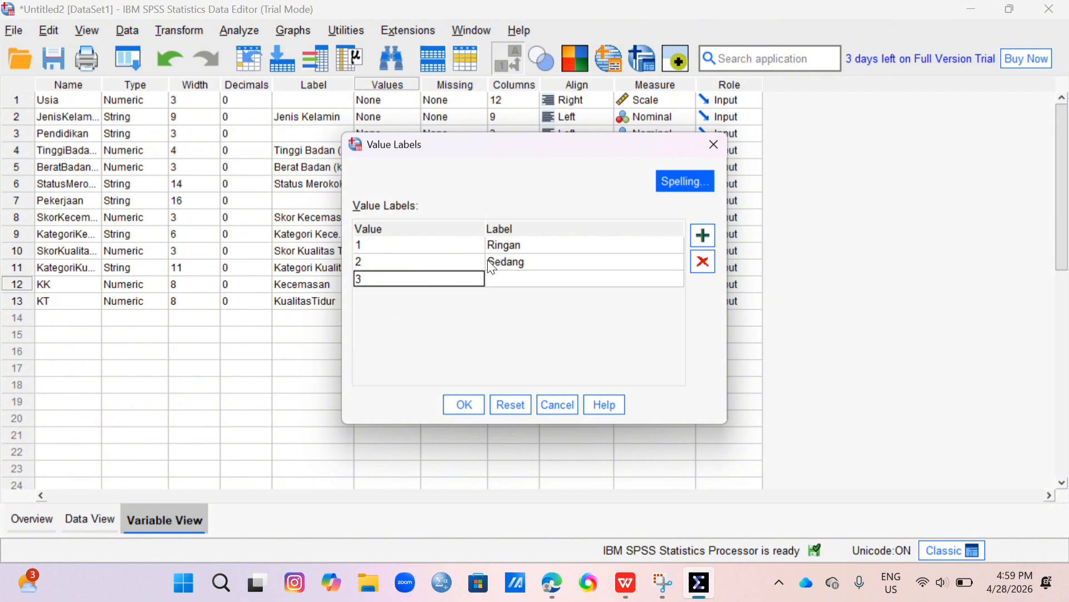
{"action": "left_click", "coordinate": [563, 278]}
{"action": "type", "text": "B"}
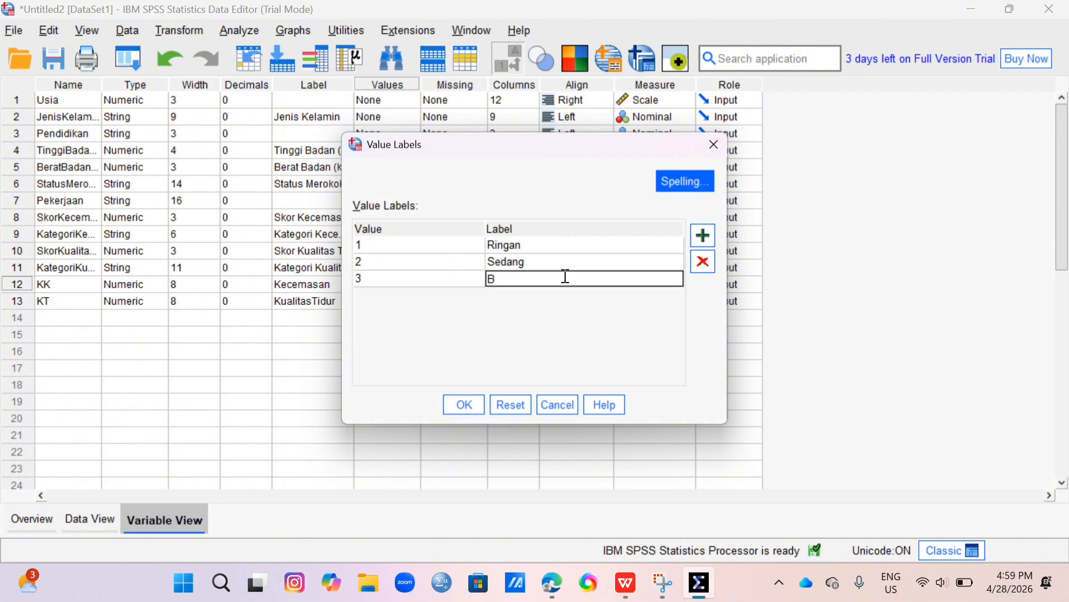
{"action": "type", "text": "erat"}
{"action": "left_click", "coordinate": [463, 405]}
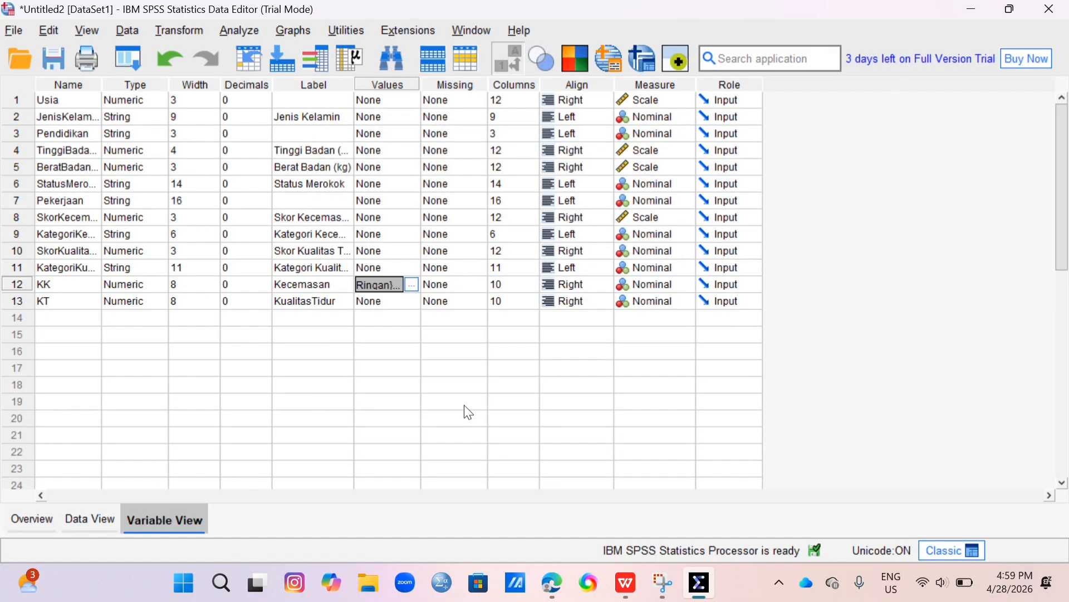
Start the value labels for the KT variable, labelling value 1 as Tidur Baik.
{"action": "left_click", "coordinate": [386, 303]}
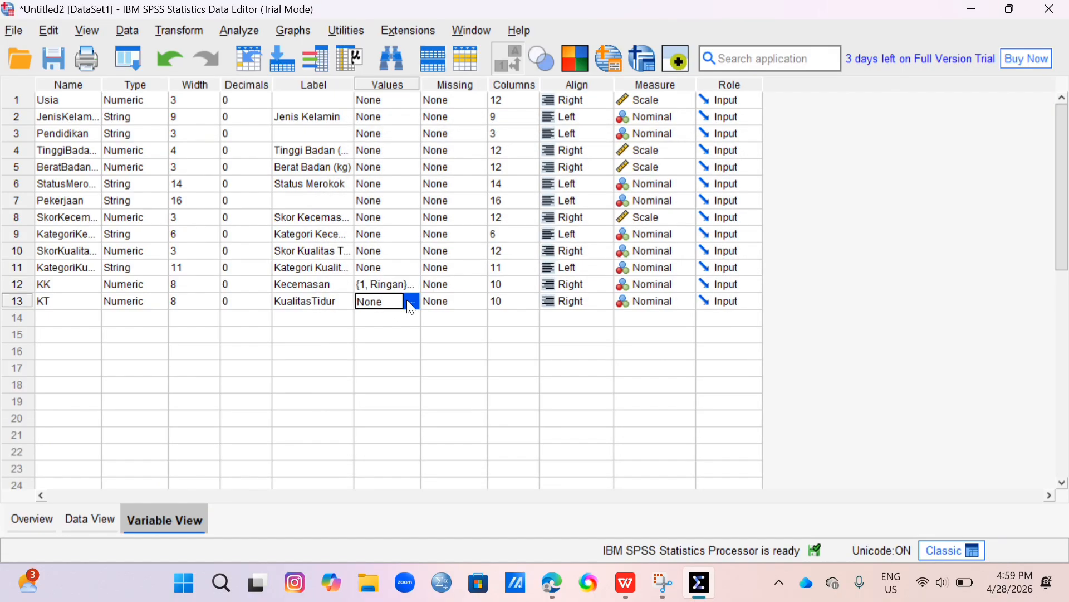
{"action": "left_click", "coordinate": [412, 301]}
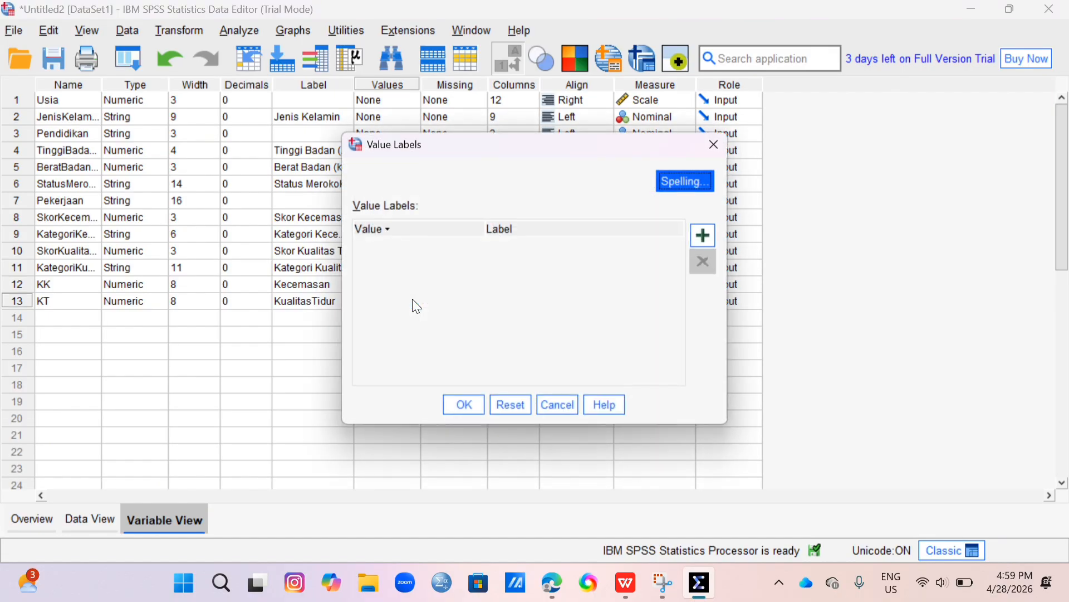
{"action": "left_click", "coordinate": [703, 235]}
{"action": "left_click", "coordinate": [703, 235]}
{"action": "left_click", "coordinate": [417, 244]}
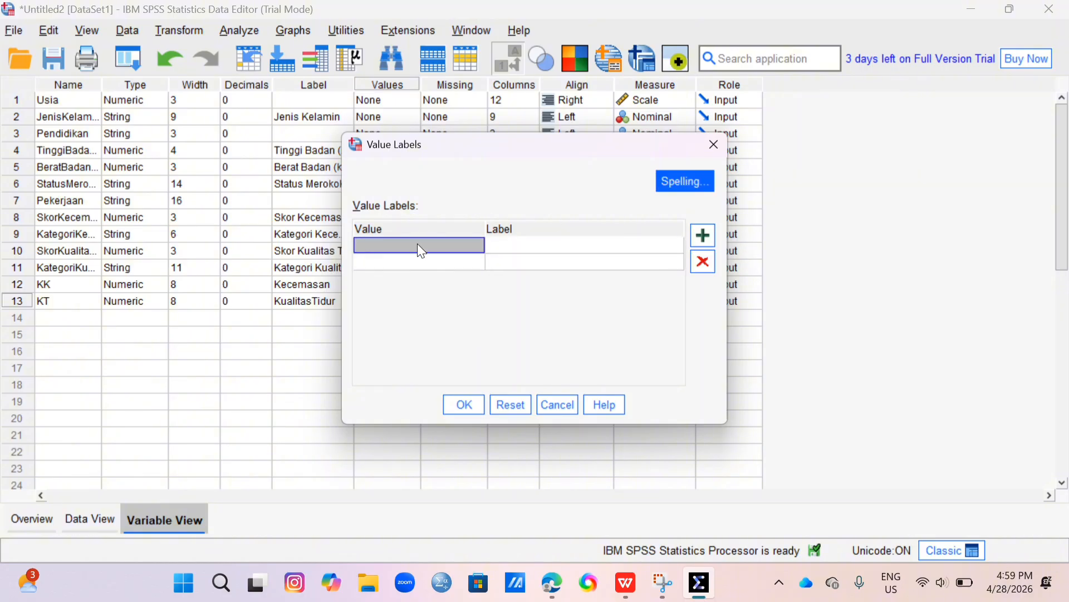
{"action": "type", "text": "1"}
{"action": "left_click", "coordinate": [501, 245]}
{"action": "type", "text": "T"}
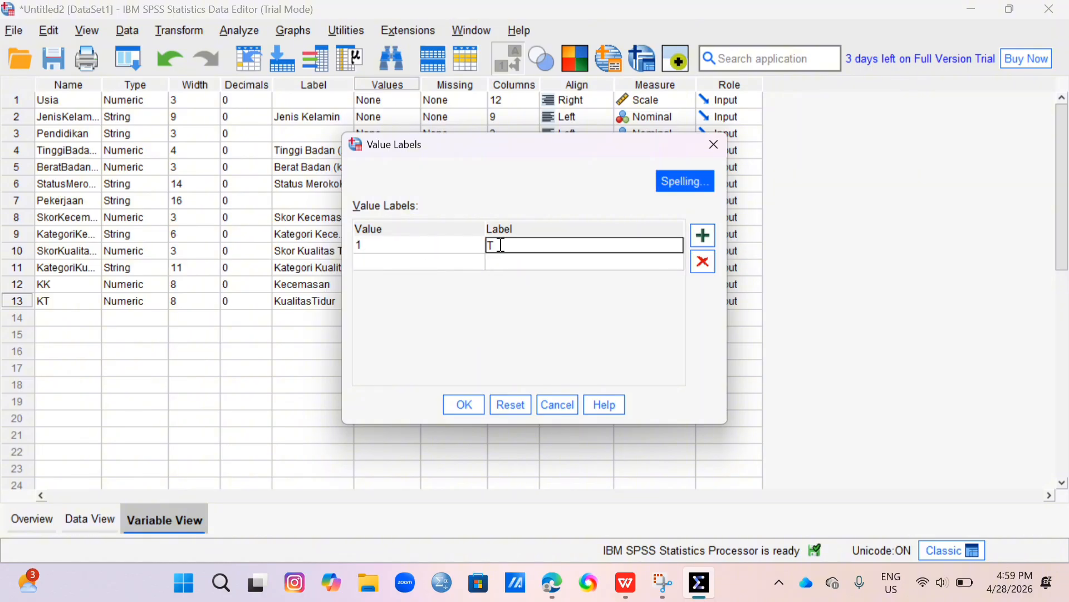
{"action": "type", "text": "idur Baik"}
Label value 2 of KT as Tidur Buruk and accept the KT value labels.
{"action": "left_click", "coordinate": [453, 260]}
{"action": "type", "text": "2"}
{"action": "left_click", "coordinate": [510, 259]}
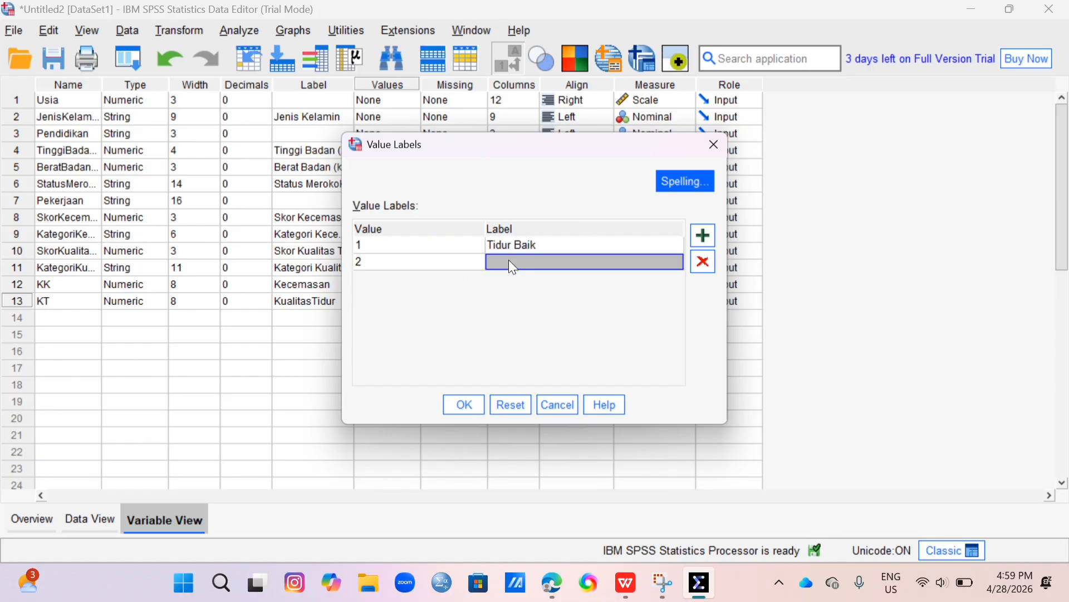
{"action": "type", "text": "Tidur"}
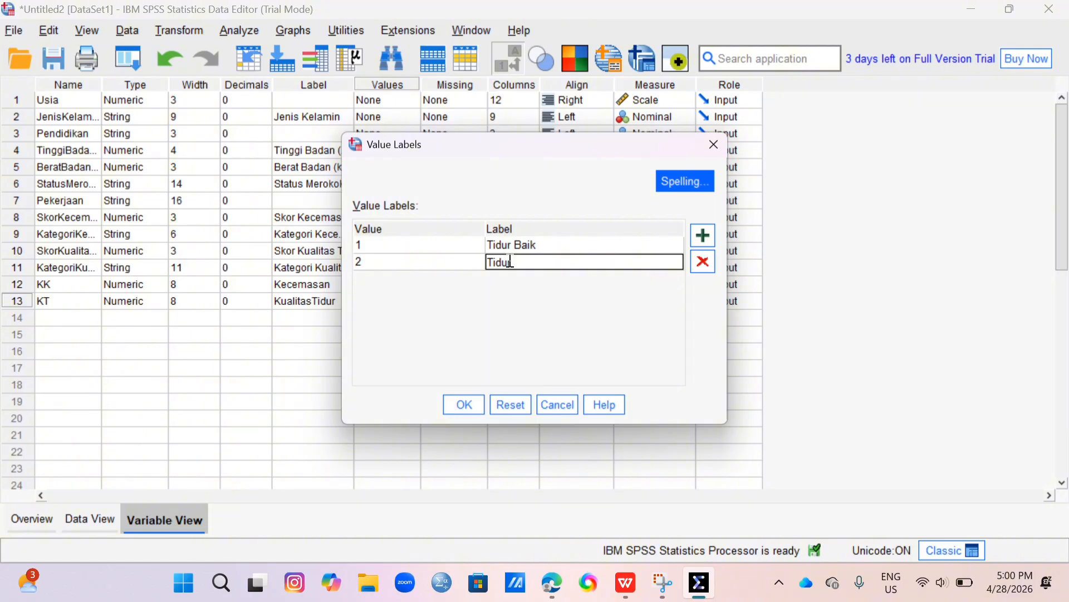
{"action": "type", "text": " Buruk"}
{"action": "left_click", "coordinate": [472, 398]}
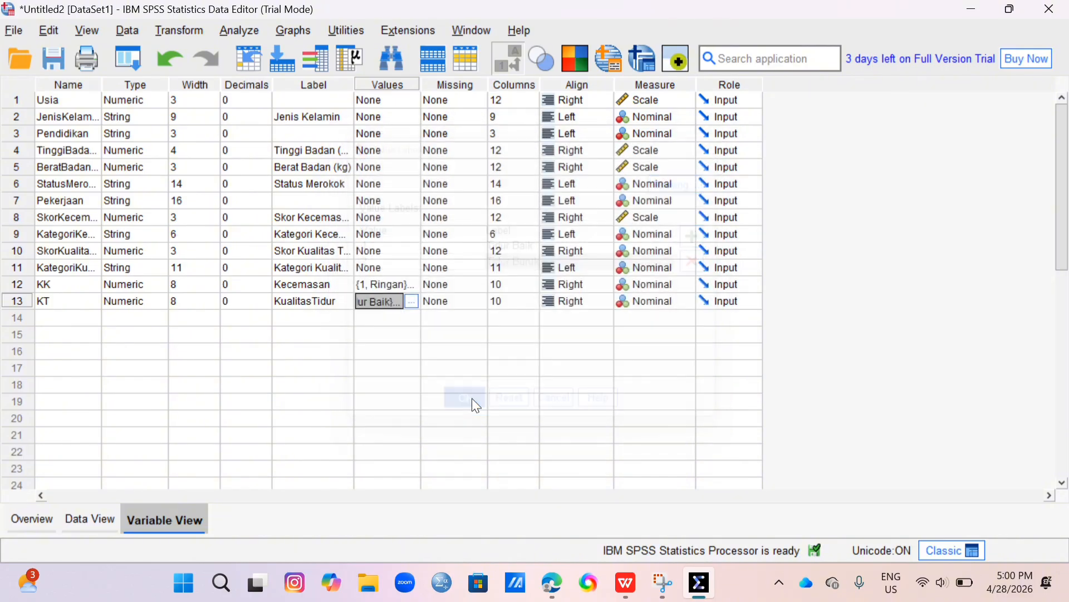
Check the KK and KT value labels in the data rows and return to the variable definitions.
{"action": "left_click", "coordinate": [98, 518]}
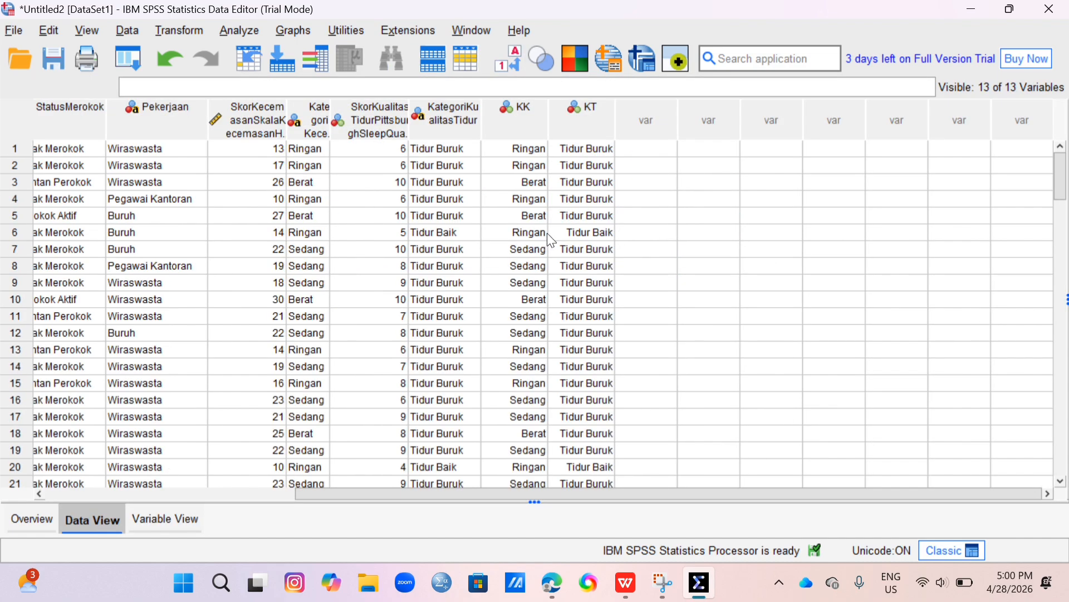
{"action": "left_click", "coordinate": [510, 71]}
{"action": "left_click", "coordinate": [509, 69]}
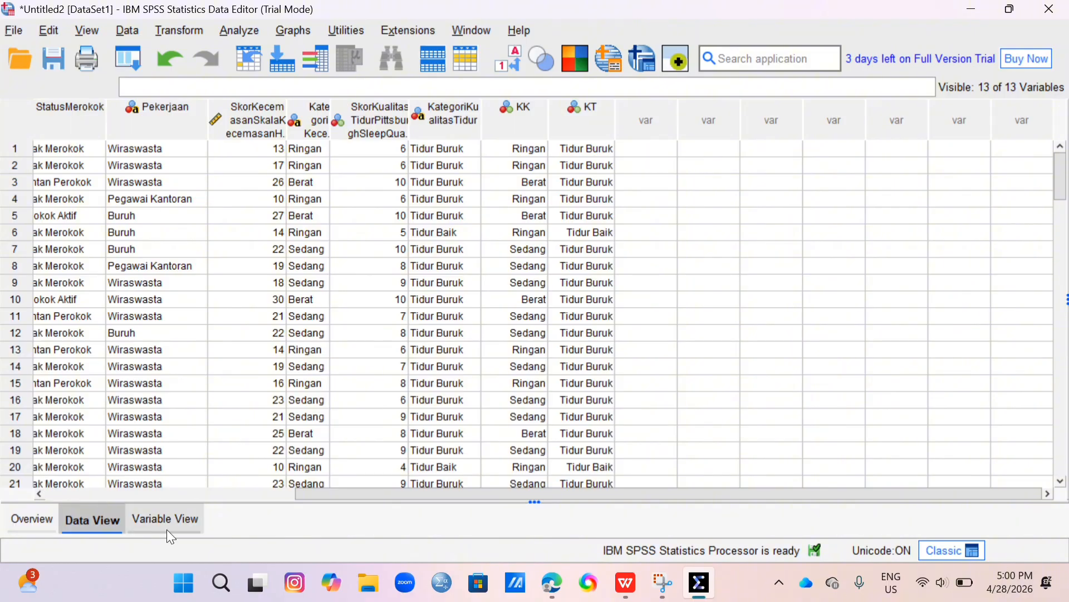
{"action": "left_click", "coordinate": [170, 508]}
{"action": "left_click", "coordinate": [240, 30]}
{"action": "left_click", "coordinate": [209, 19]}
{"action": "left_click", "coordinate": [179, 31]}
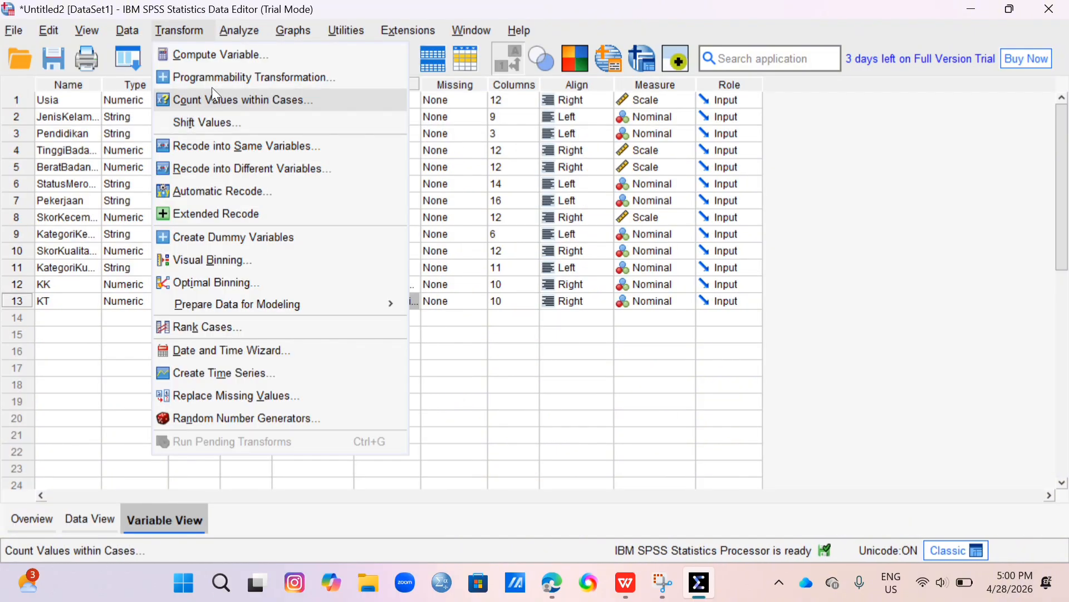
{"action": "left_click", "coordinate": [837, 286]}
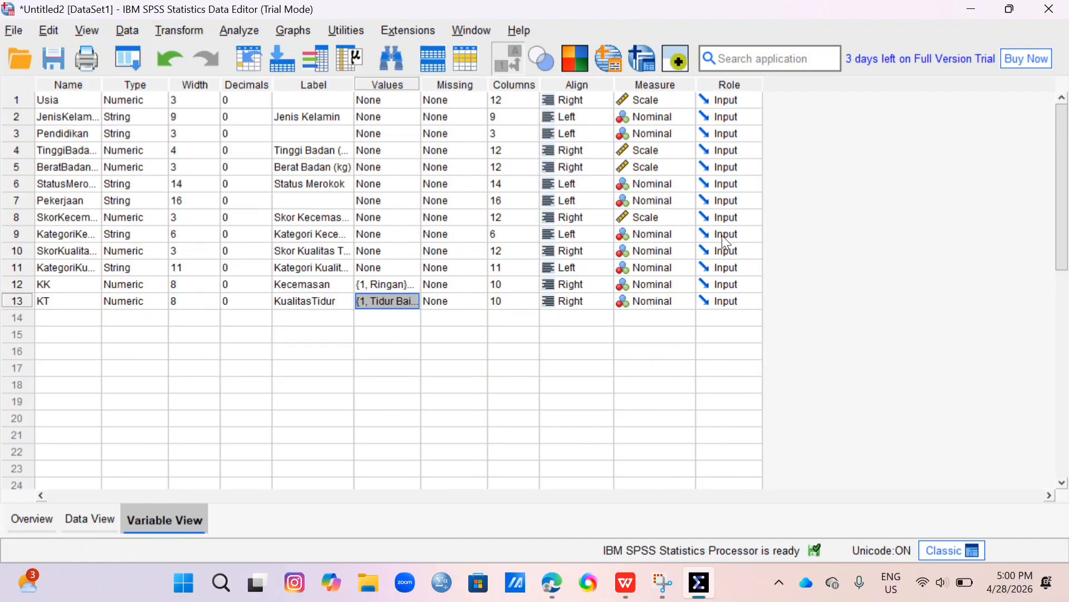
Start a Frequencies analysis with Kecemasan [KK] and KualitasTidur [KT] as its variables.
{"action": "left_click", "coordinate": [244, 26]}
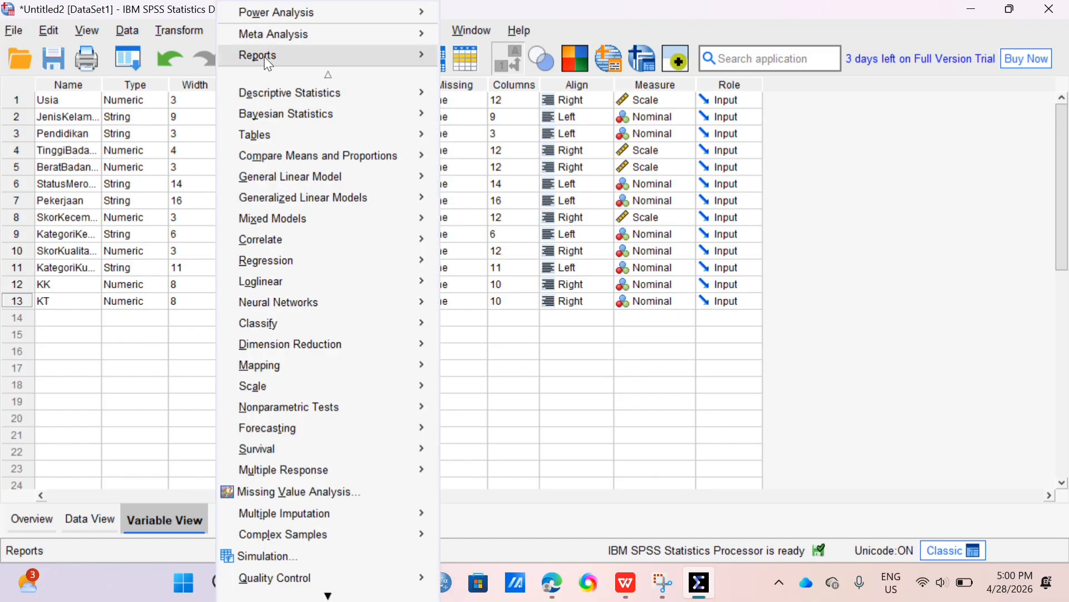
{"action": "mouse_move", "coordinate": [326, 100]}
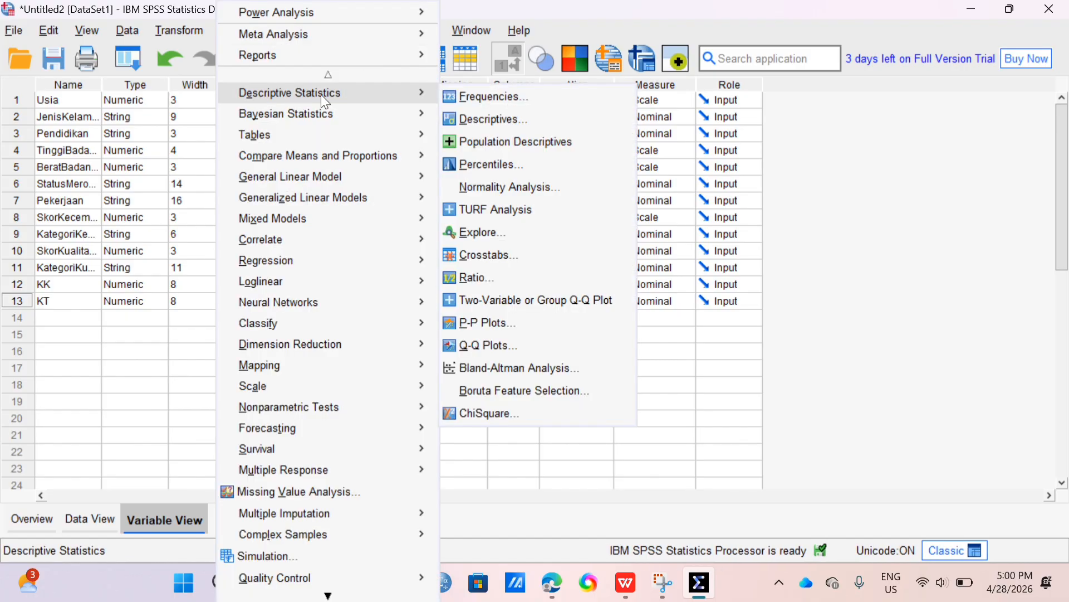
{"action": "left_click", "coordinate": [498, 101]}
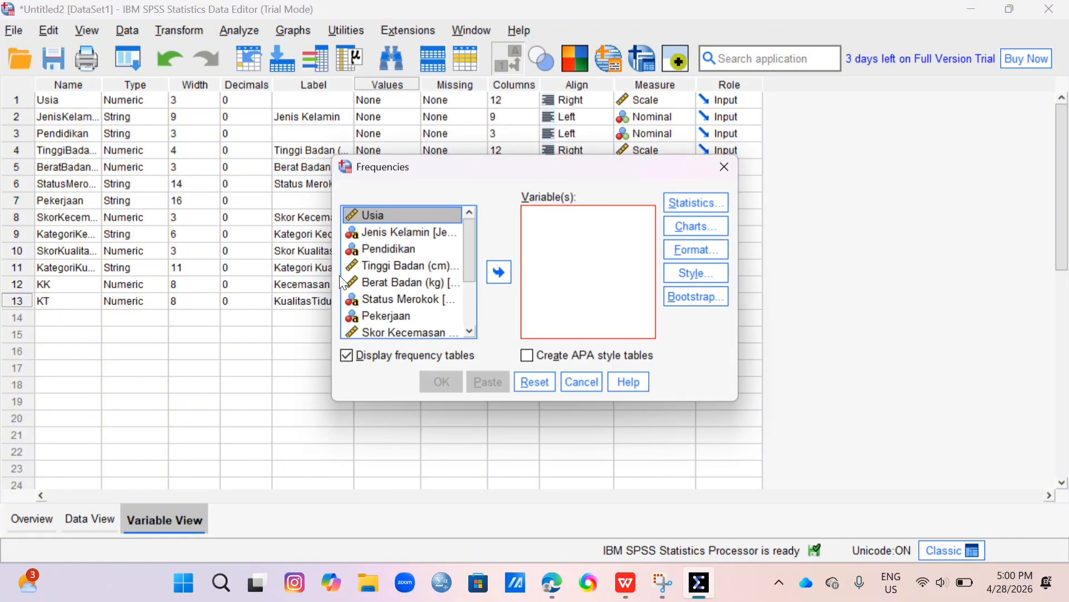
{"action": "scroll", "coordinate": [404, 287], "scroll_direction": "down", "scroll_amount": 1}
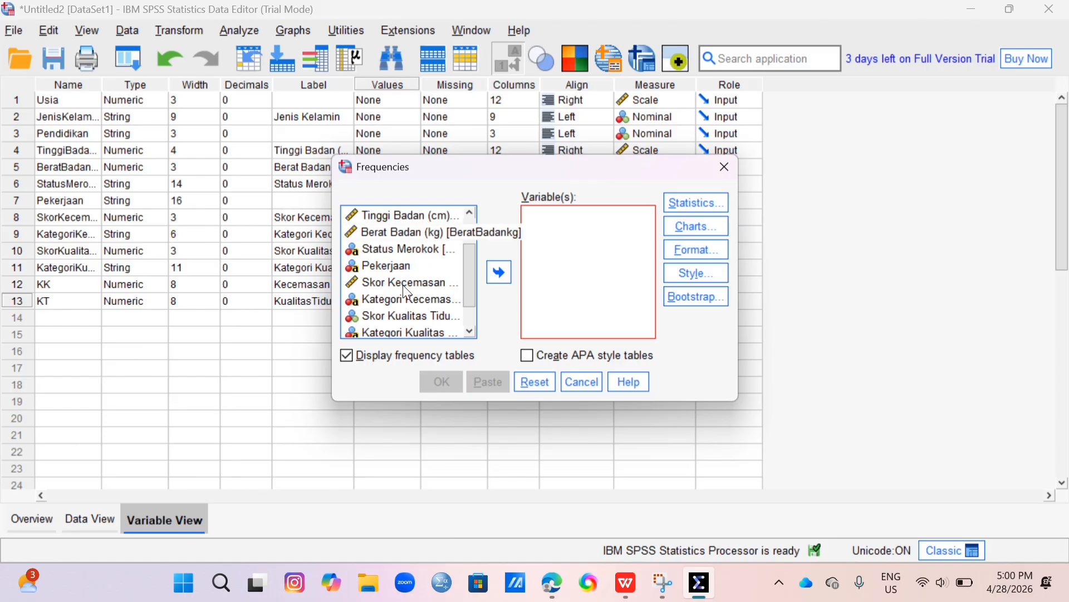
{"action": "scroll", "coordinate": [407, 292], "scroll_direction": "down", "scroll_amount": 1}
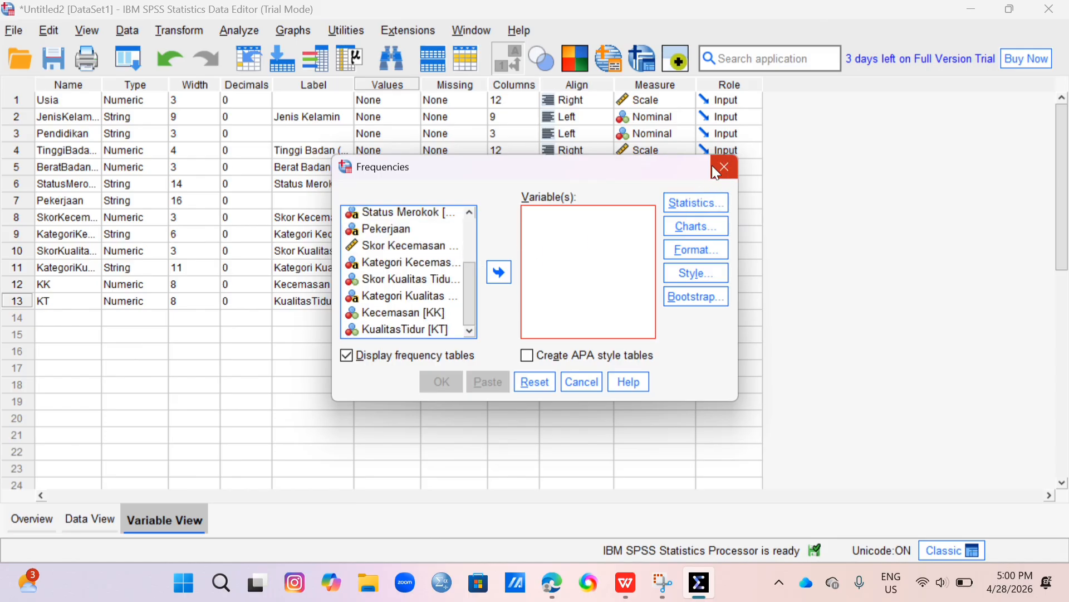
{"action": "left_click", "coordinate": [388, 320]}
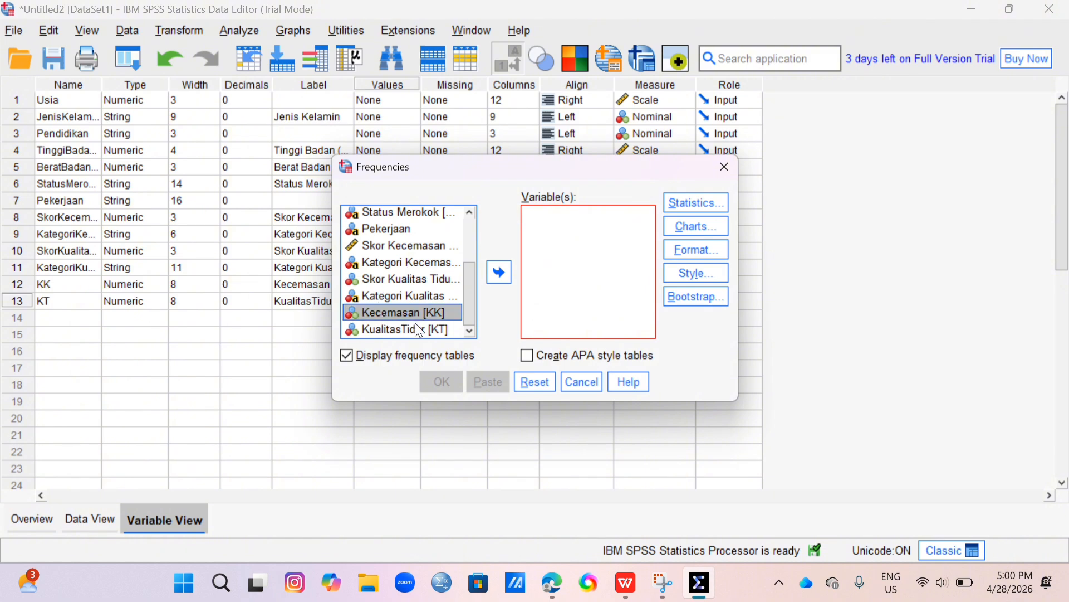
{"action": "left_click", "coordinate": [498, 266]}
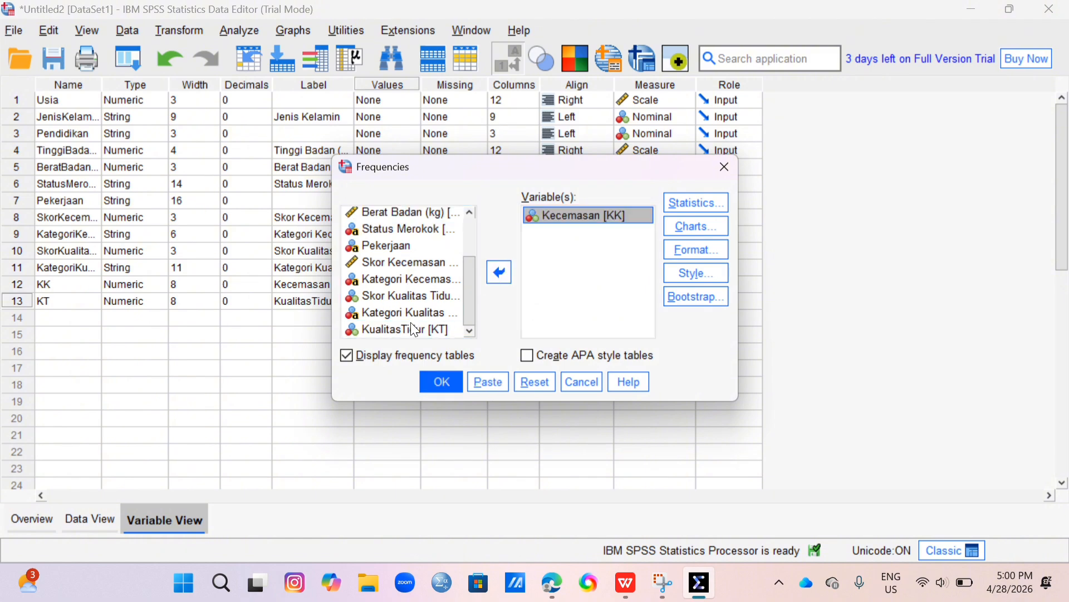
{"action": "left_click", "coordinate": [429, 329]}
{"action": "left_click", "coordinate": [499, 272]}
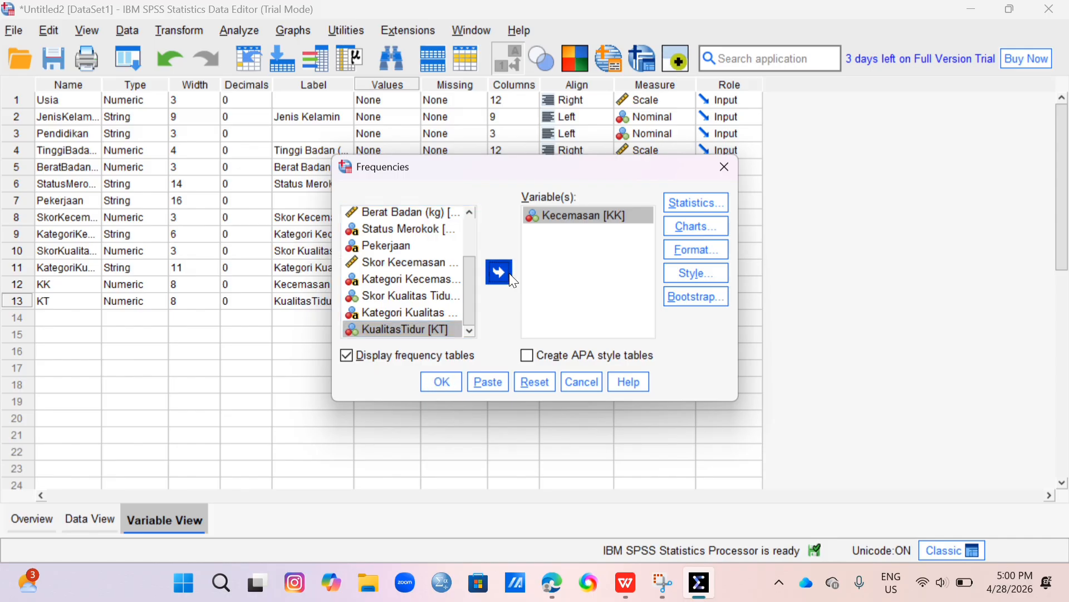
Include the mean, median and mode in the Frequencies statistics.
{"action": "left_click", "coordinate": [692, 211]}
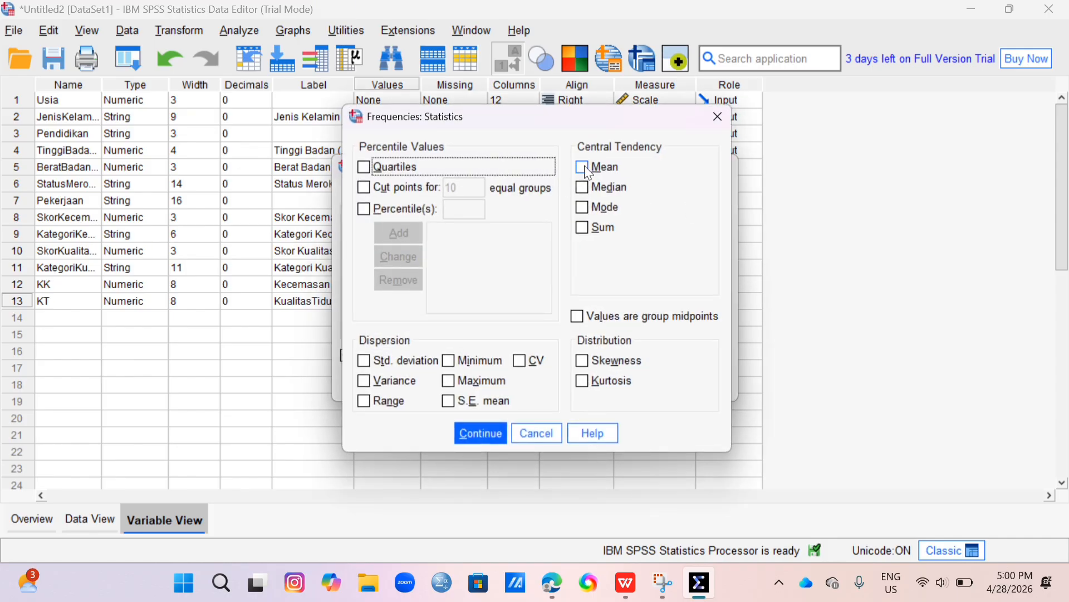
{"action": "left_click", "coordinate": [585, 166]}
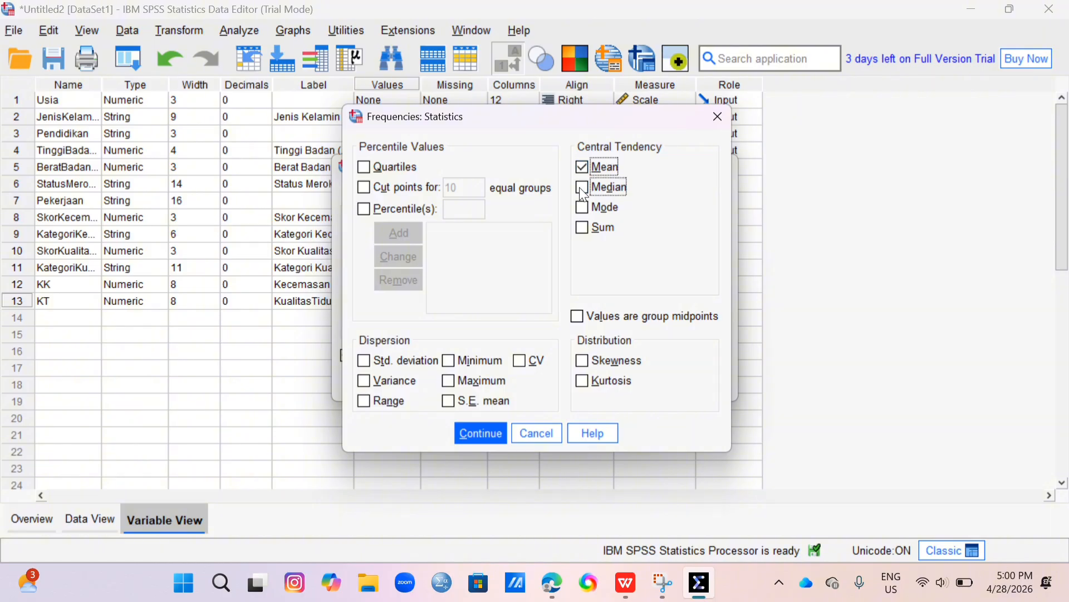
{"action": "left_click", "coordinate": [580, 188]}
{"action": "left_click", "coordinate": [581, 204]}
Add standard deviation, minimum, S.E. mean, skewness and kurtosis to the Frequencies statistics and accept the selection.
{"action": "left_click", "coordinate": [368, 360]}
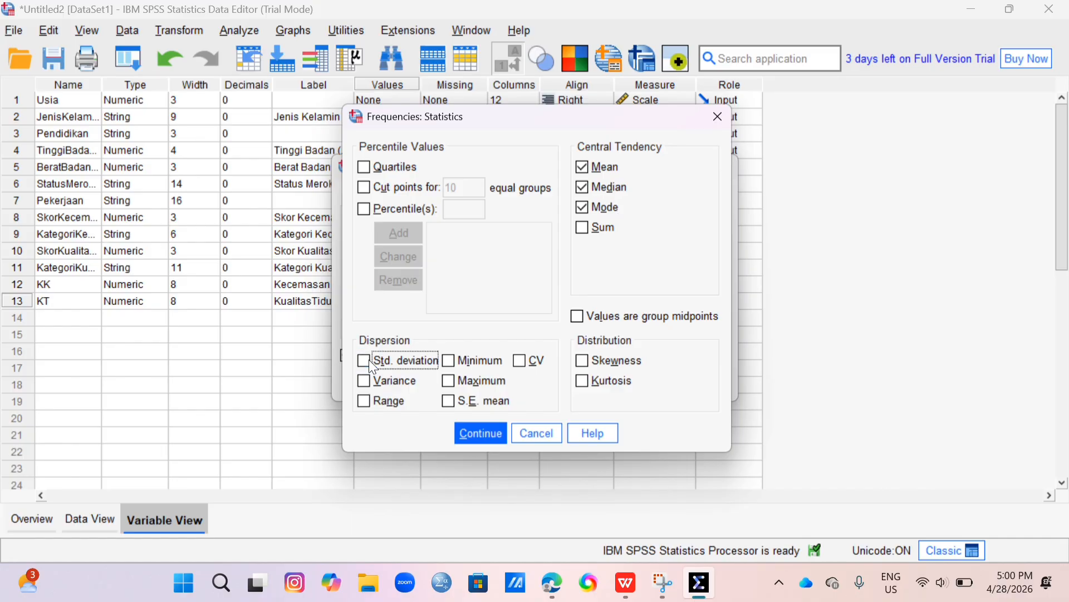
{"action": "left_click", "coordinate": [447, 362]}
{"action": "left_click", "coordinate": [448, 387]}
{"action": "left_click", "coordinate": [454, 403]}
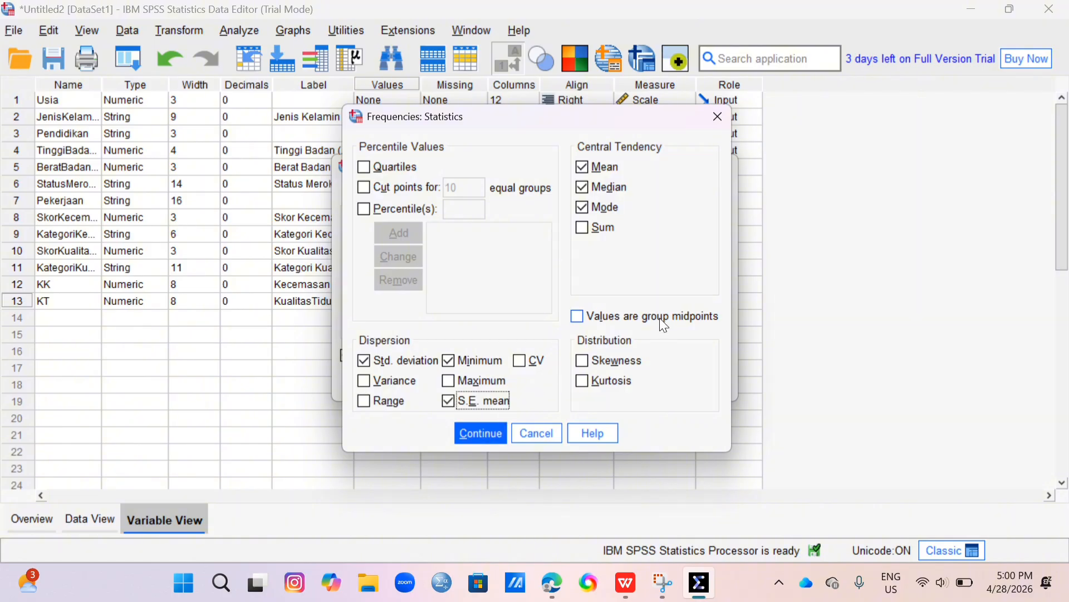
{"action": "left_click", "coordinate": [584, 357]}
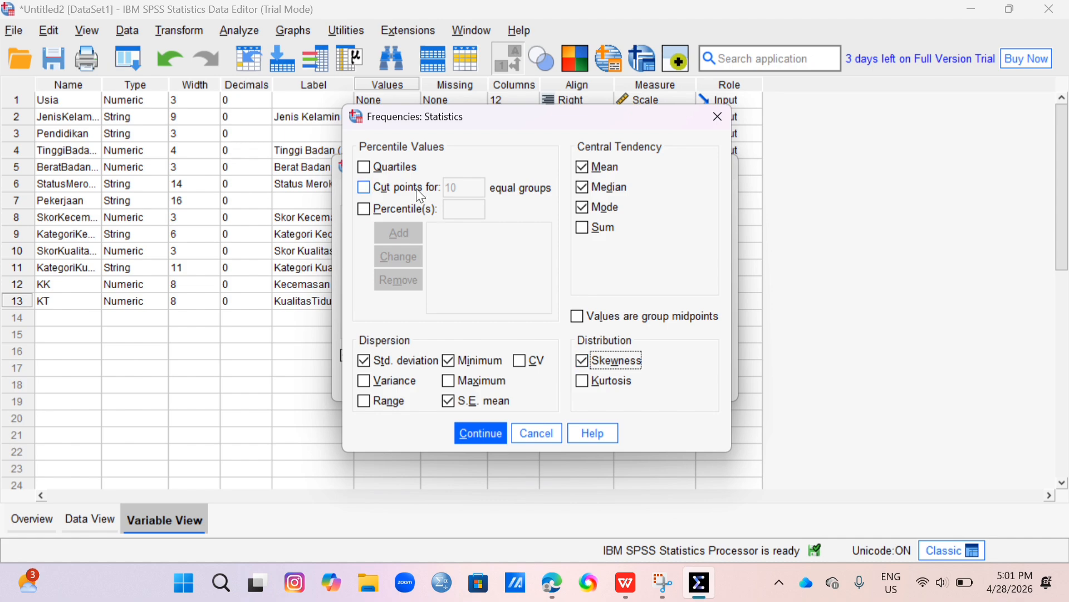
{"action": "left_click", "coordinate": [583, 381]}
{"action": "left_click", "coordinate": [506, 430]}
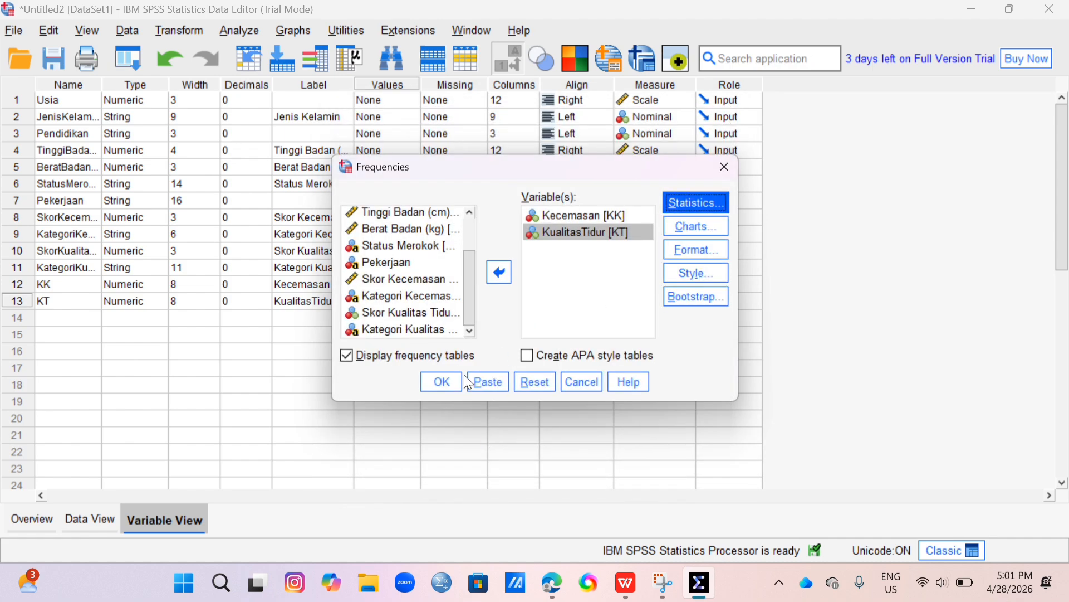
Run the Frequencies analysis with bar charts of frequencies and look through its output.
{"action": "left_click", "coordinate": [712, 223]}
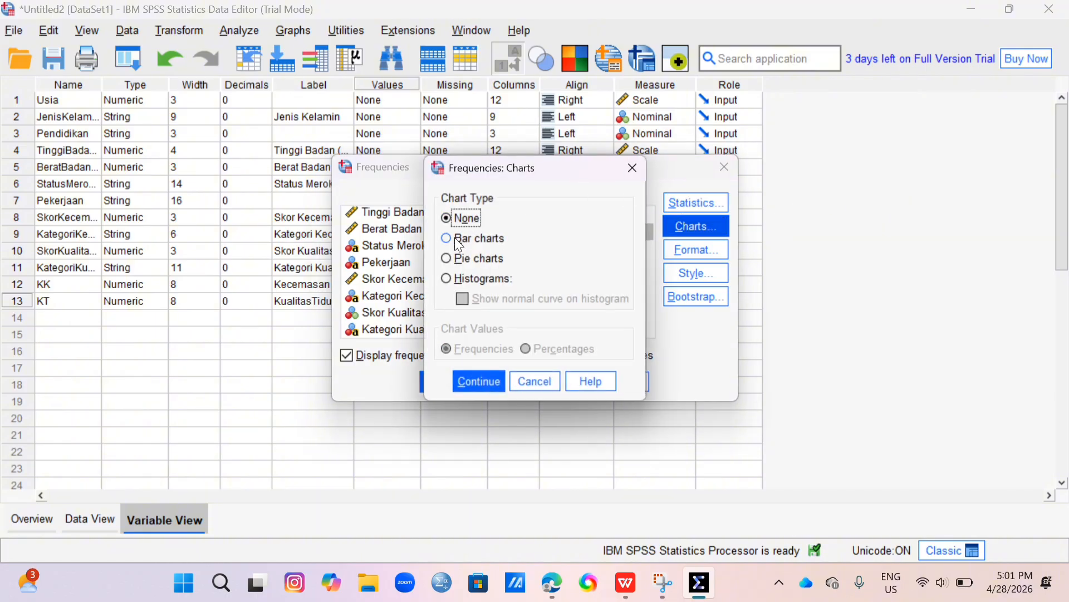
{"action": "left_click", "coordinate": [447, 238]}
{"action": "left_click", "coordinate": [474, 387]}
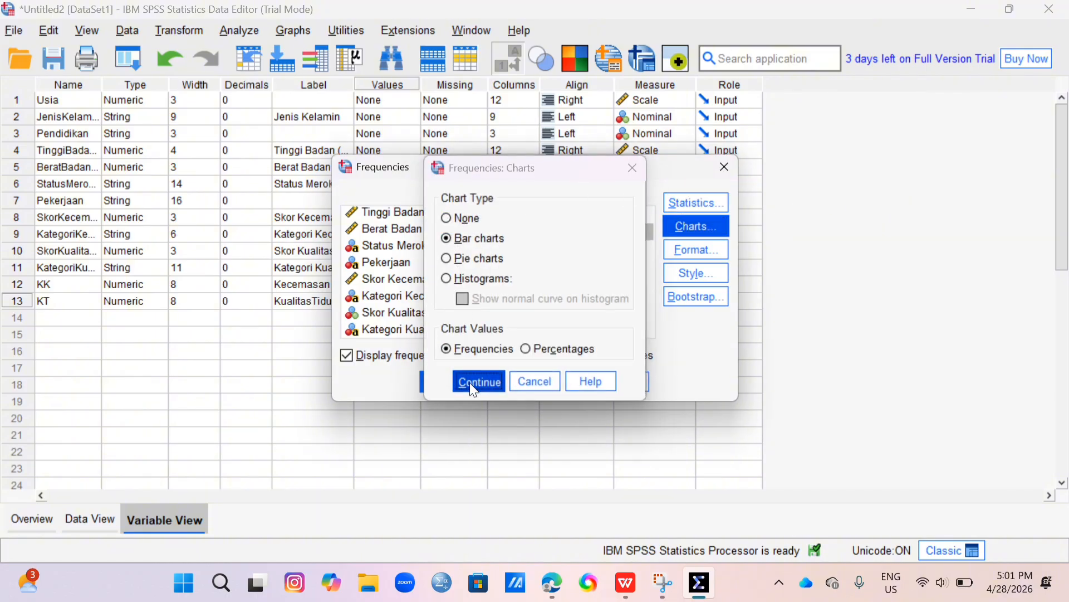
{"action": "left_click", "coordinate": [439, 386]}
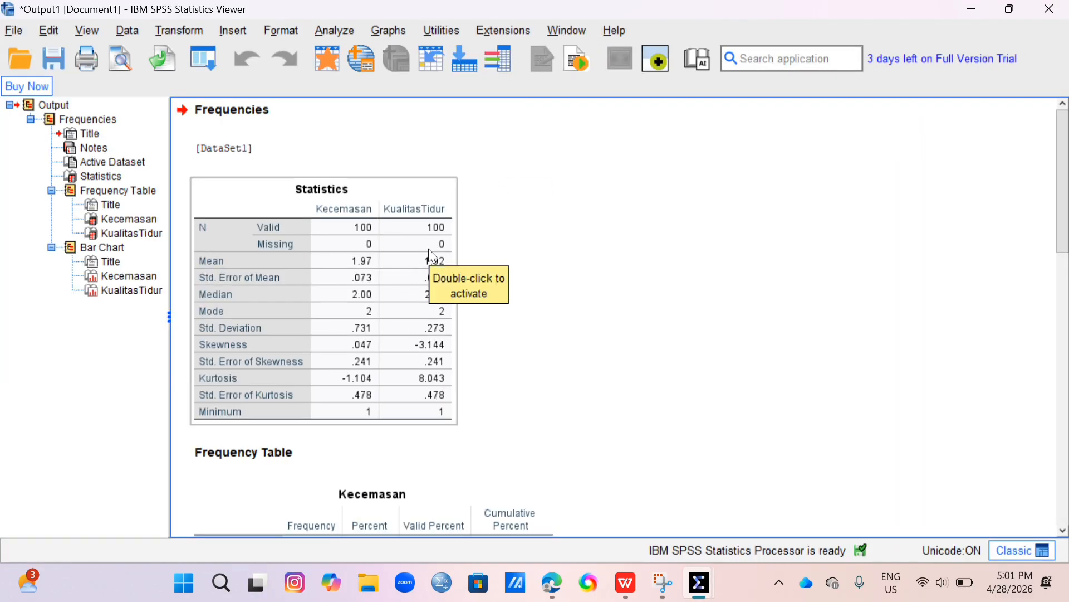
{"action": "scroll", "coordinate": [432, 253], "scroll_direction": "down", "scroll_amount": 5}
{"action": "scroll", "coordinate": [433, 256], "scroll_direction": "down", "scroll_amount": 13}
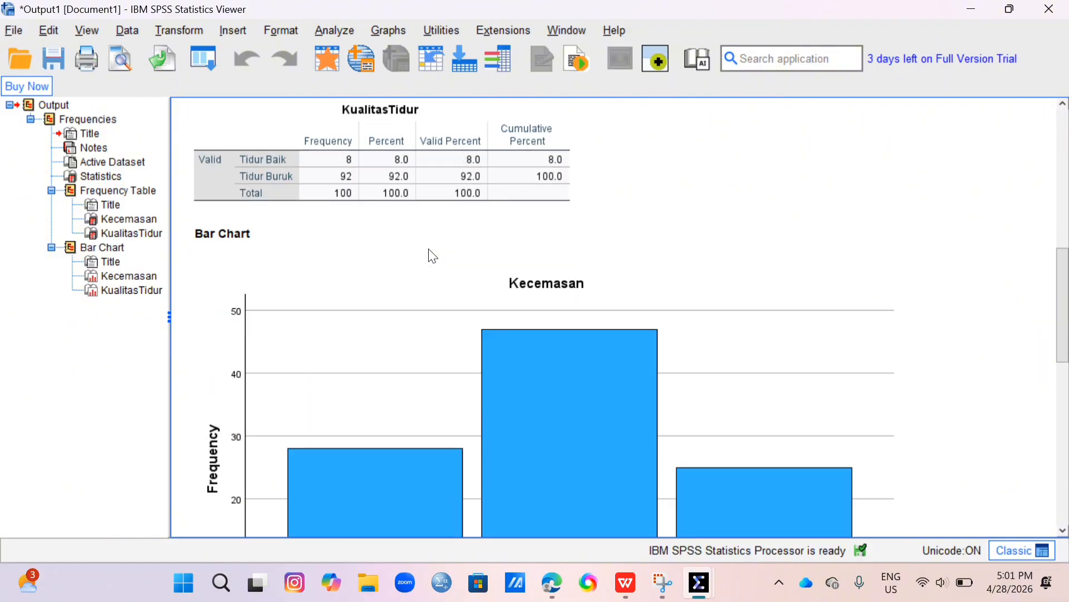
{"action": "scroll", "coordinate": [470, 256], "scroll_direction": "up", "scroll_amount": 18}
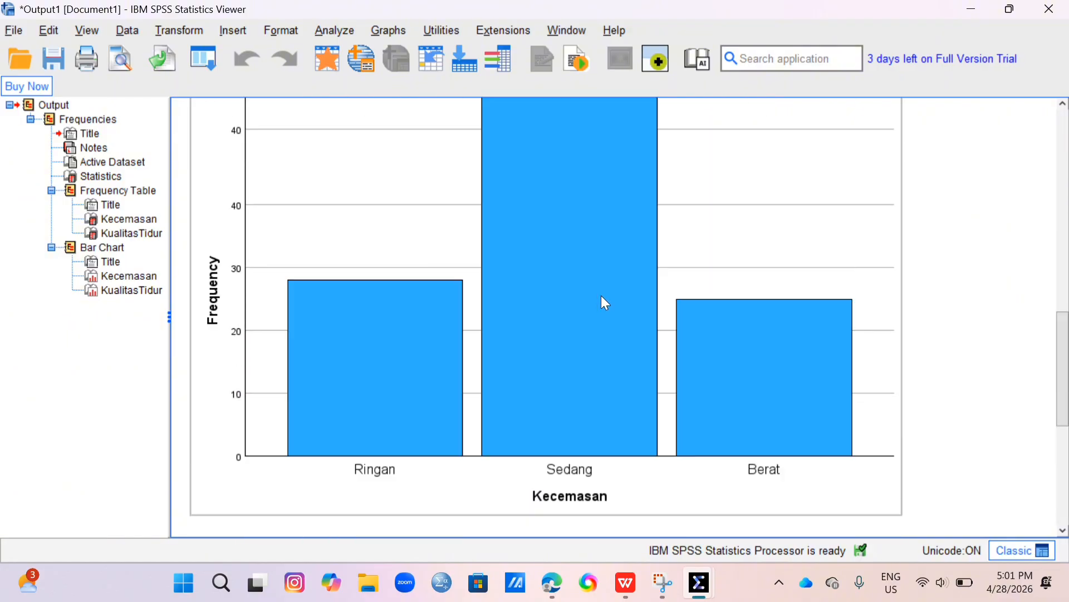
Start an Explore analysis with Kecemasan [KK] as the dependent variable and KualitasTidur [KT] labelling the cases.
{"action": "left_click", "coordinate": [193, 29]}
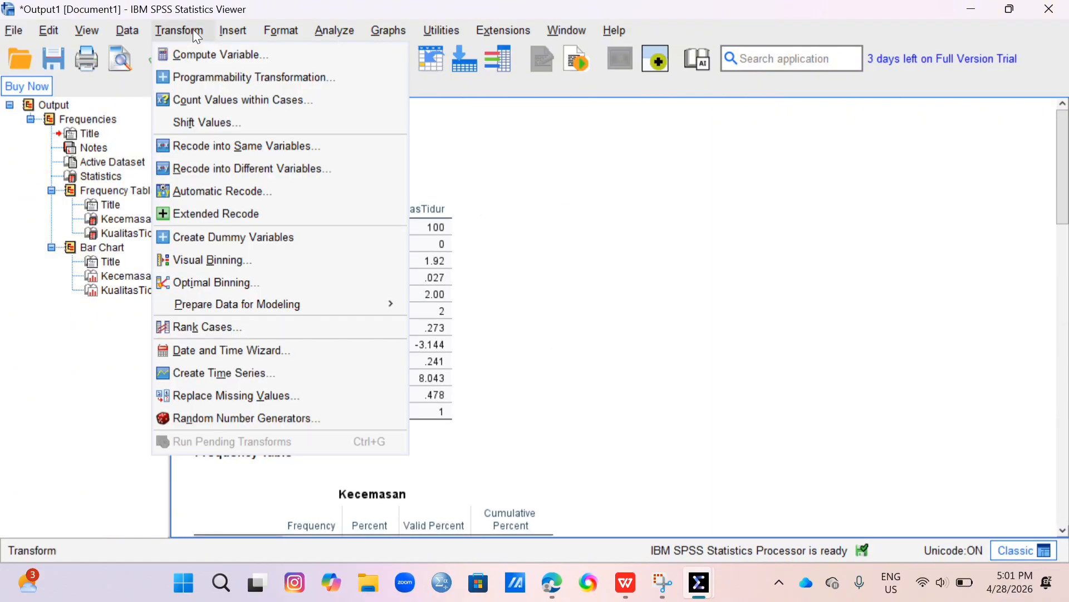
{"action": "mouse_move", "coordinate": [253, 35]}
{"action": "mouse_move", "coordinate": [327, 27]}
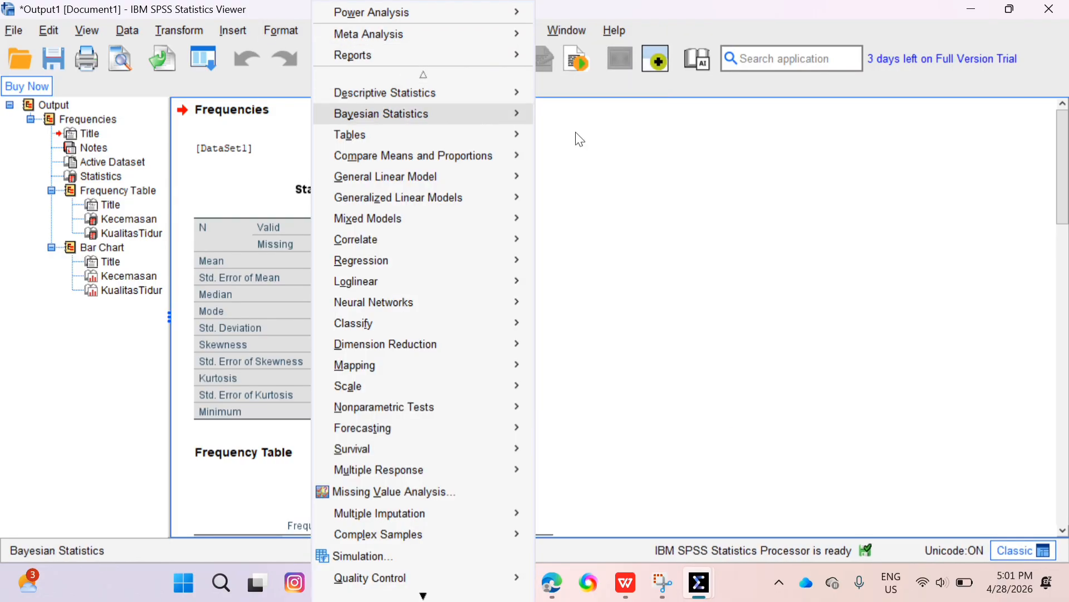
{"action": "mouse_move", "coordinate": [504, 93]}
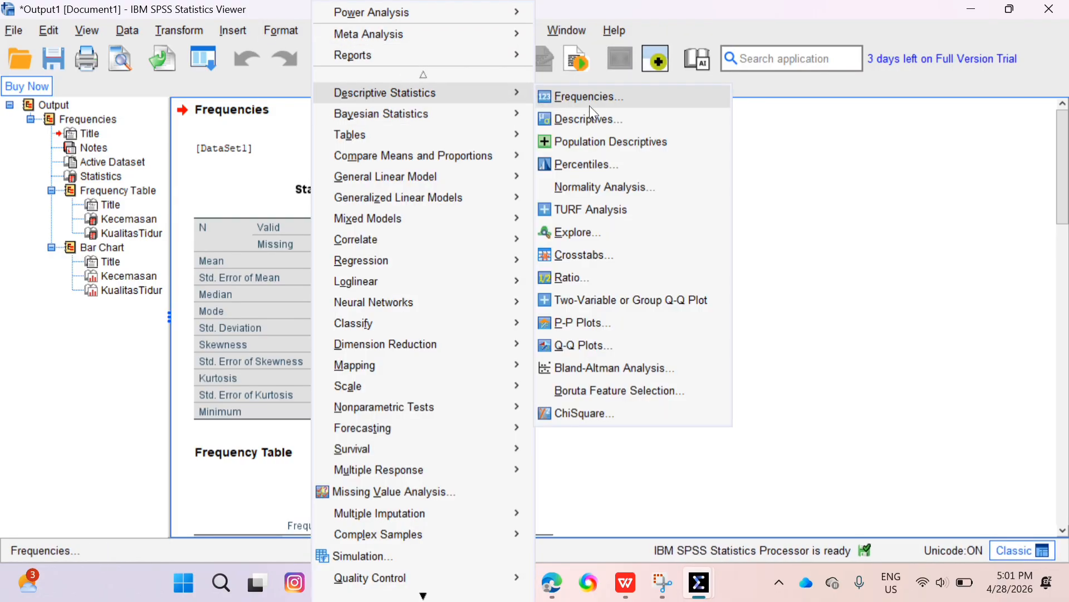
{"action": "left_click", "coordinate": [601, 231]}
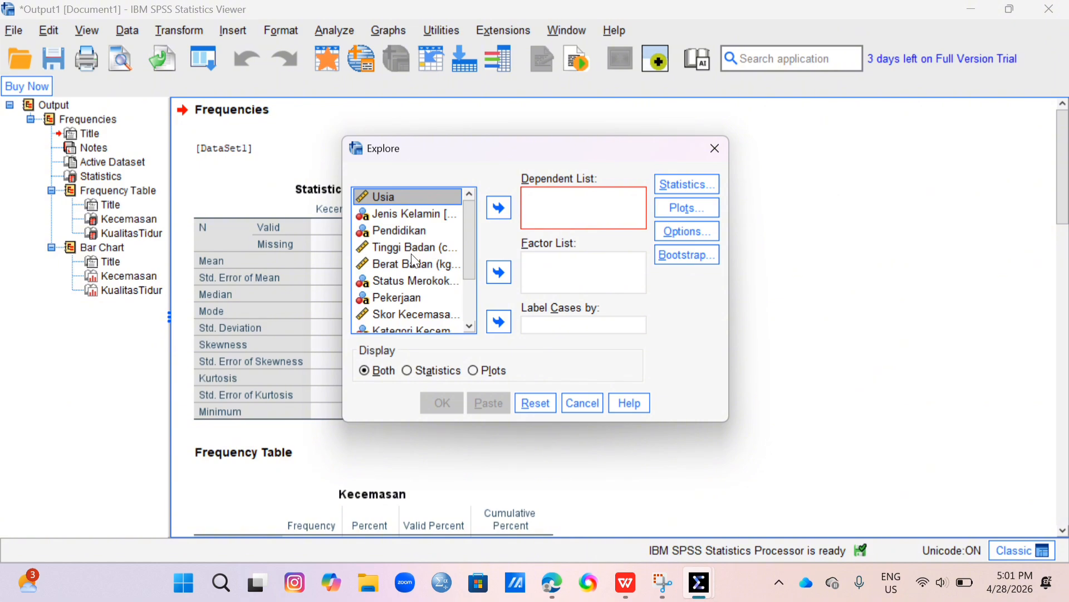
{"action": "scroll", "coordinate": [415, 261], "scroll_direction": "down", "scroll_amount": 2}
{"action": "left_click", "coordinate": [427, 306]}
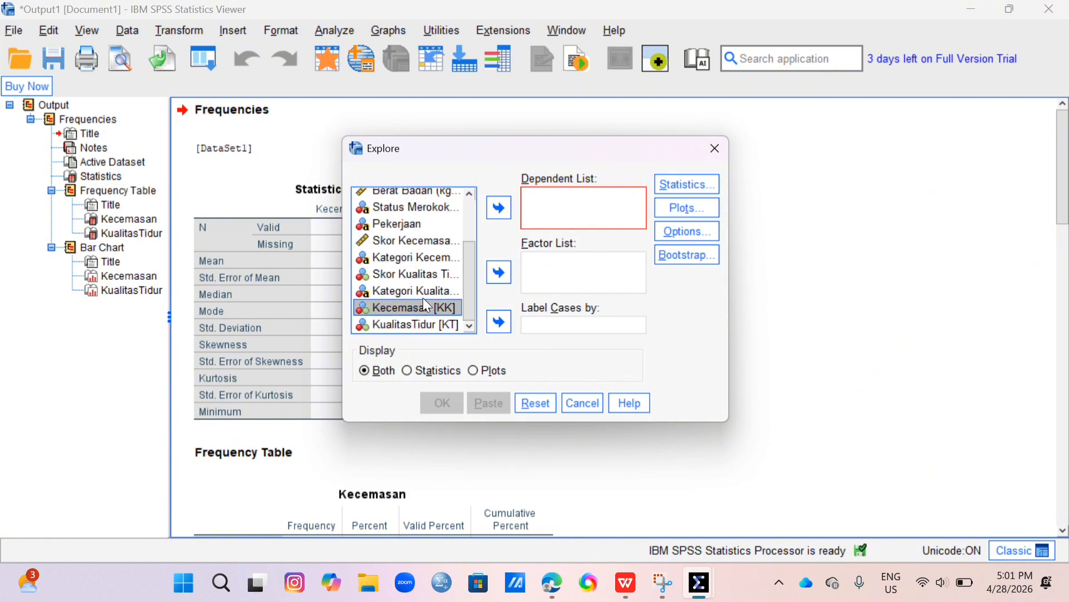
{"action": "left_click", "coordinate": [499, 208]}
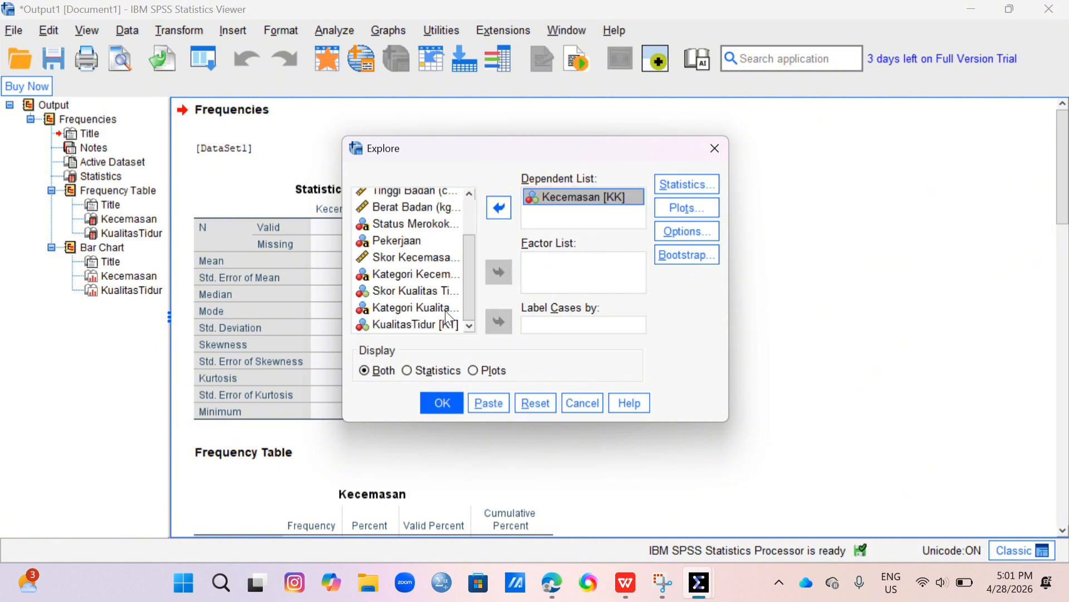
{"action": "left_click", "coordinate": [432, 325]}
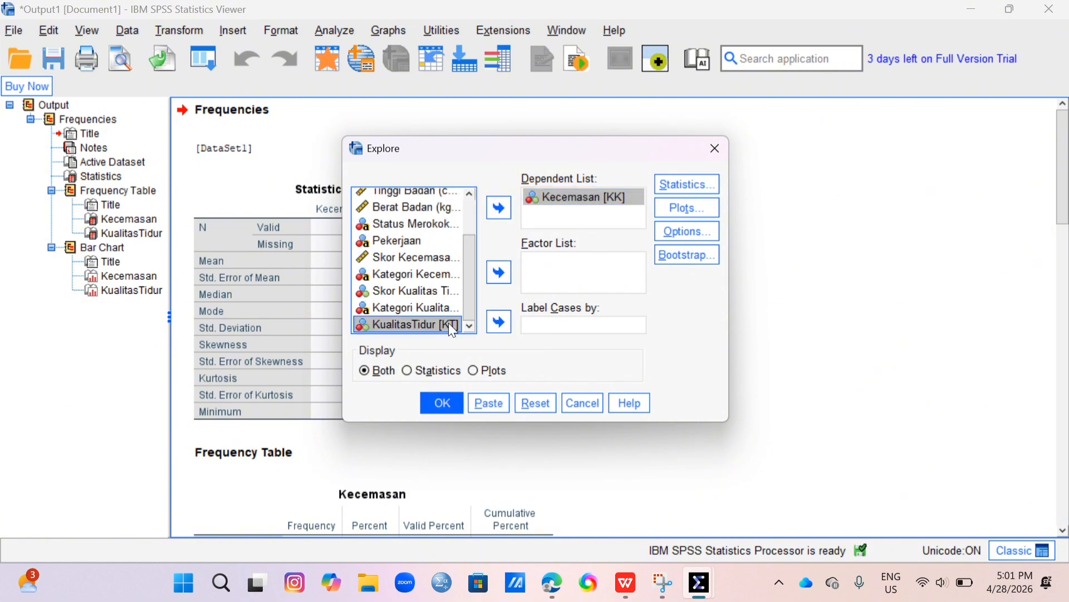
{"action": "left_click", "coordinate": [503, 328]}
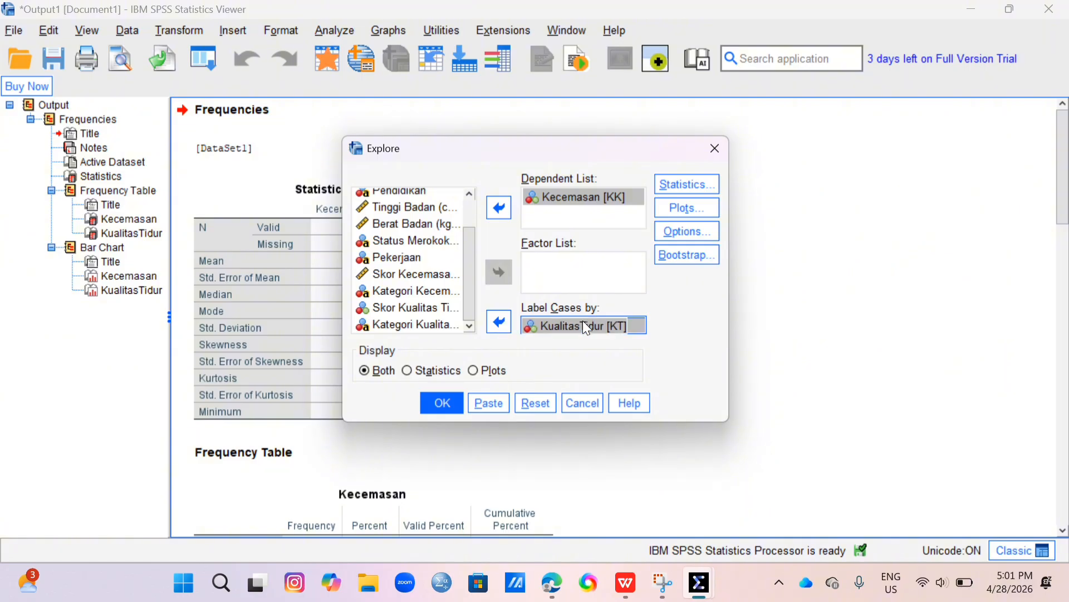
Swap the Explore variables, making KualitasTidur [KT] the dependent variable and Kecemasan [KK] the case label.
{"action": "left_click_drag", "start_coordinate": [583, 320], "coordinate": [540, 322]}
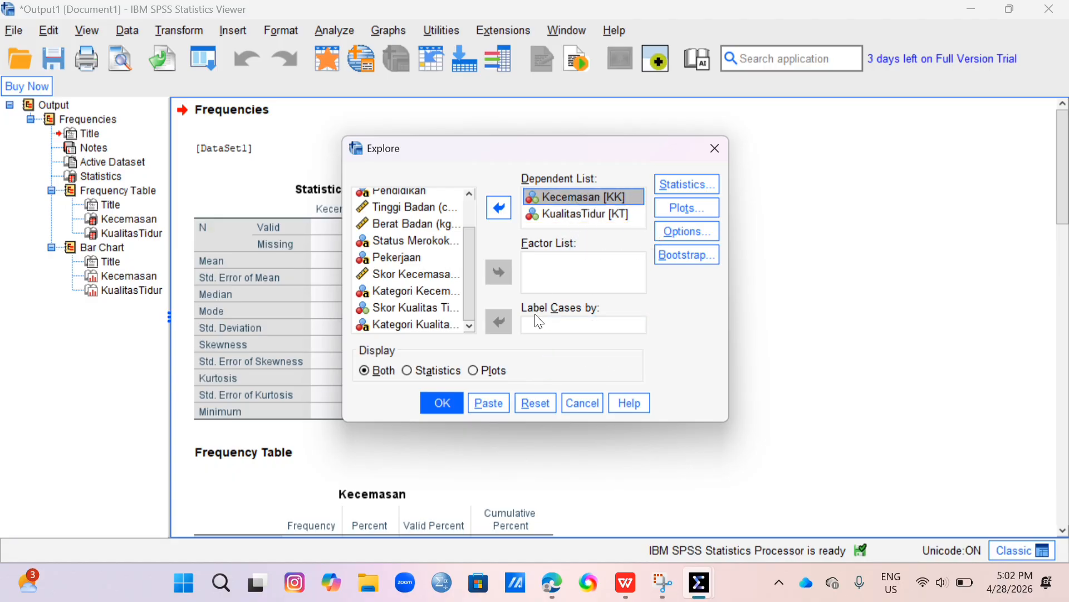
{"action": "left_click_drag", "start_coordinate": [575, 197], "coordinate": [548, 205]}
{"action": "left_click", "coordinate": [503, 205]}
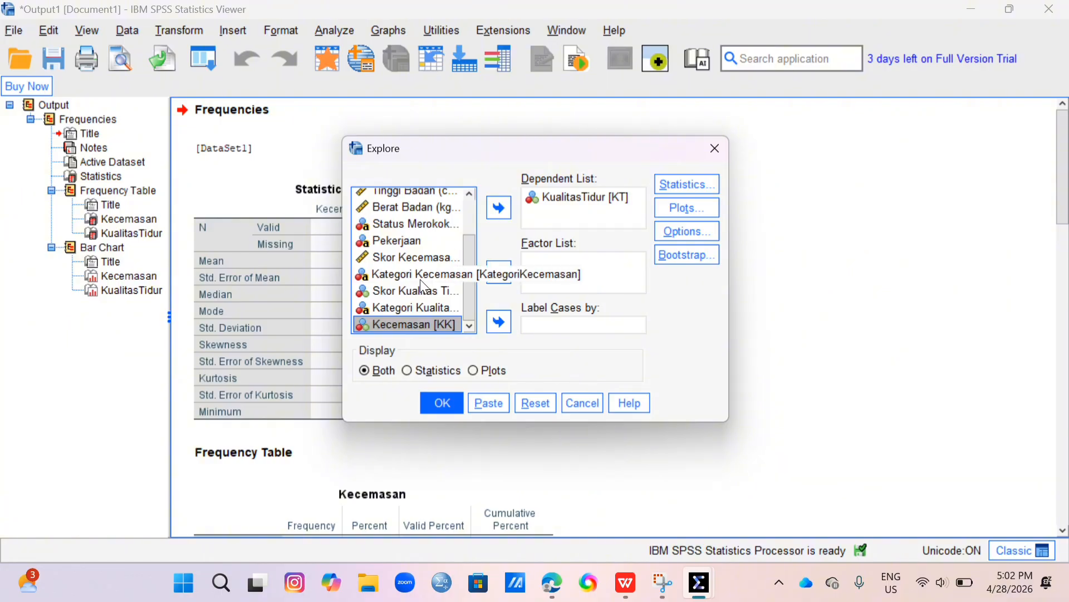
{"action": "left_click", "coordinate": [500, 322]}
Set the Explore plots to include normality plots with tests and a histogram, leaving out the stem-and-leaf plot.
{"action": "left_click", "coordinate": [688, 186]}
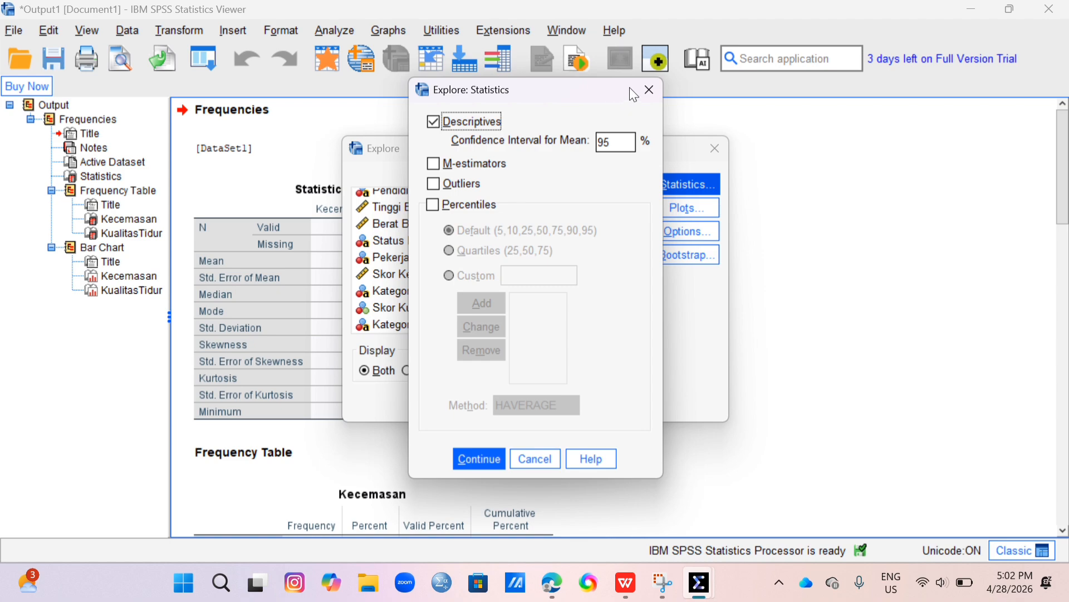
{"action": "left_click", "coordinate": [646, 90]}
{"action": "left_click", "coordinate": [693, 208]}
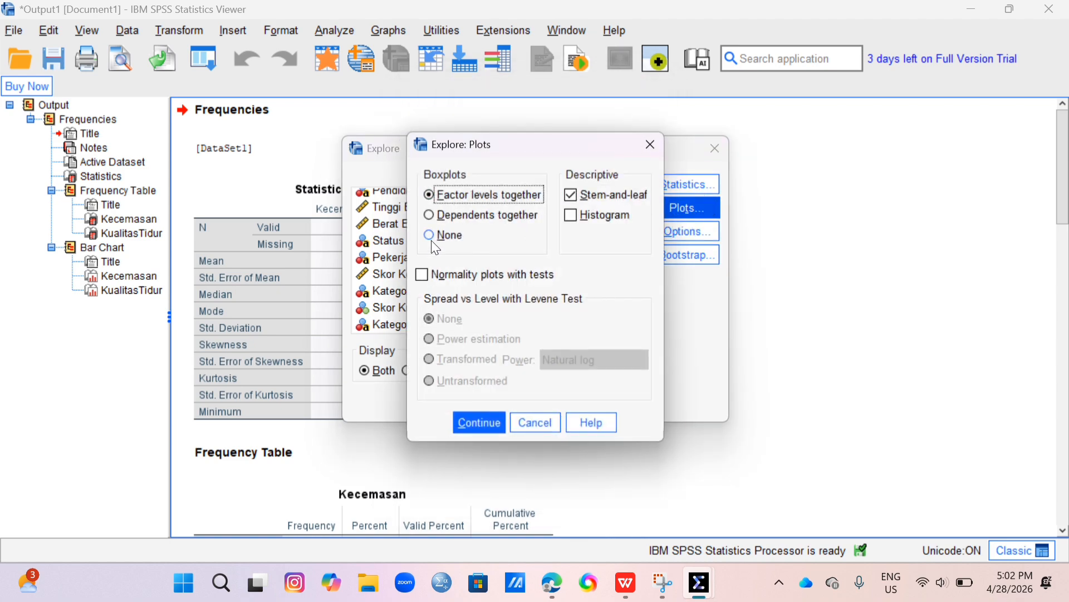
{"action": "left_click", "coordinate": [422, 275]}
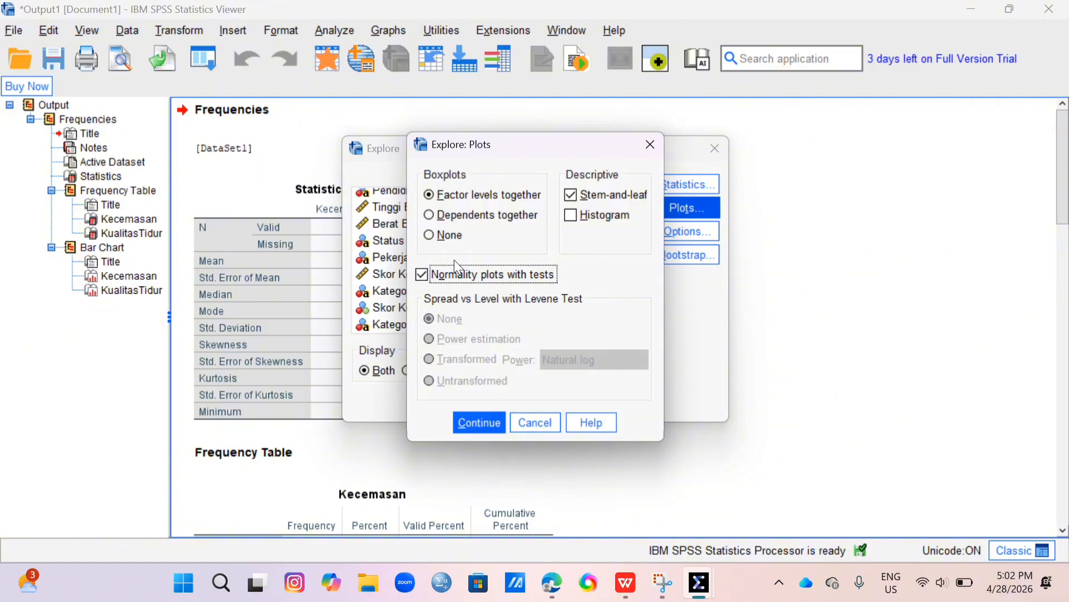
{"action": "left_click", "coordinate": [572, 195]}
{"action": "left_click", "coordinate": [570, 215]}
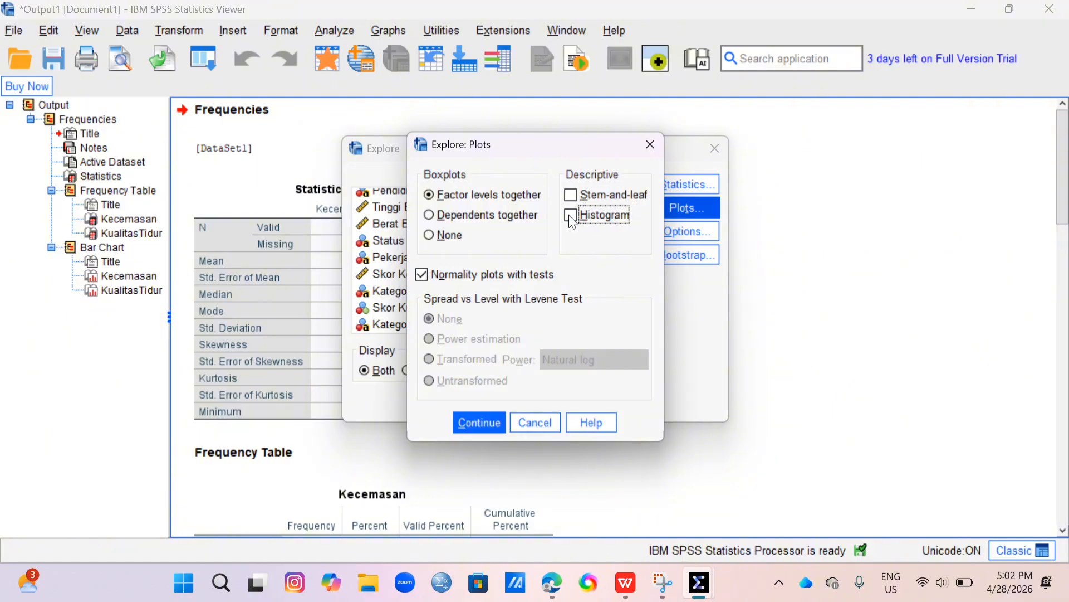
{"action": "left_click", "coordinate": [467, 424]}
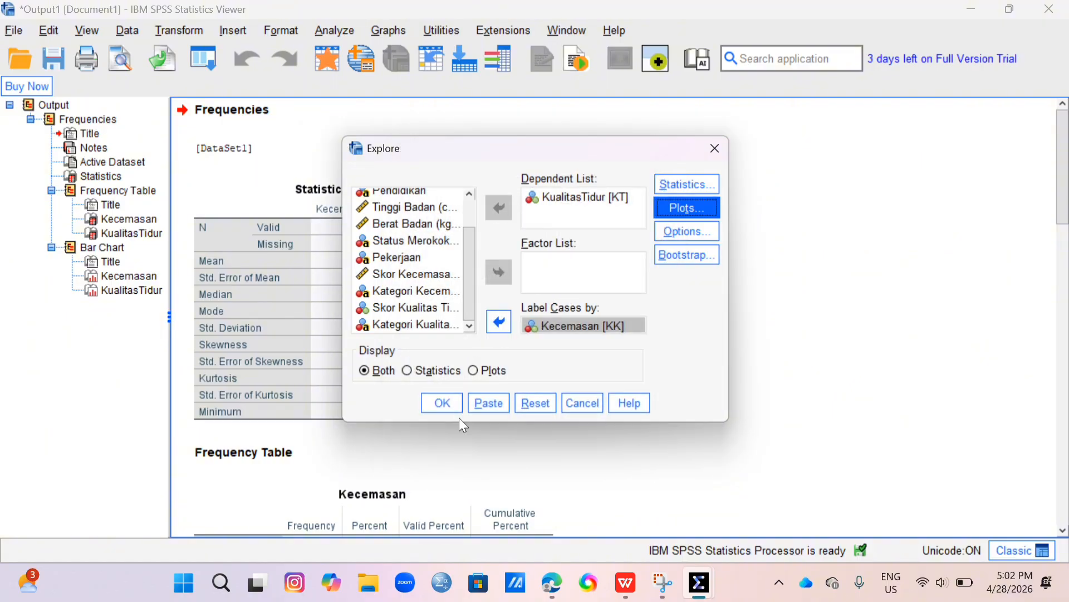
Run the Explore analysis and look through its descriptives, normality tests, histogram, Q-Q plots and boxplot.
{"action": "left_click", "coordinate": [707, 234]}
{"action": "left_click", "coordinate": [614, 214]}
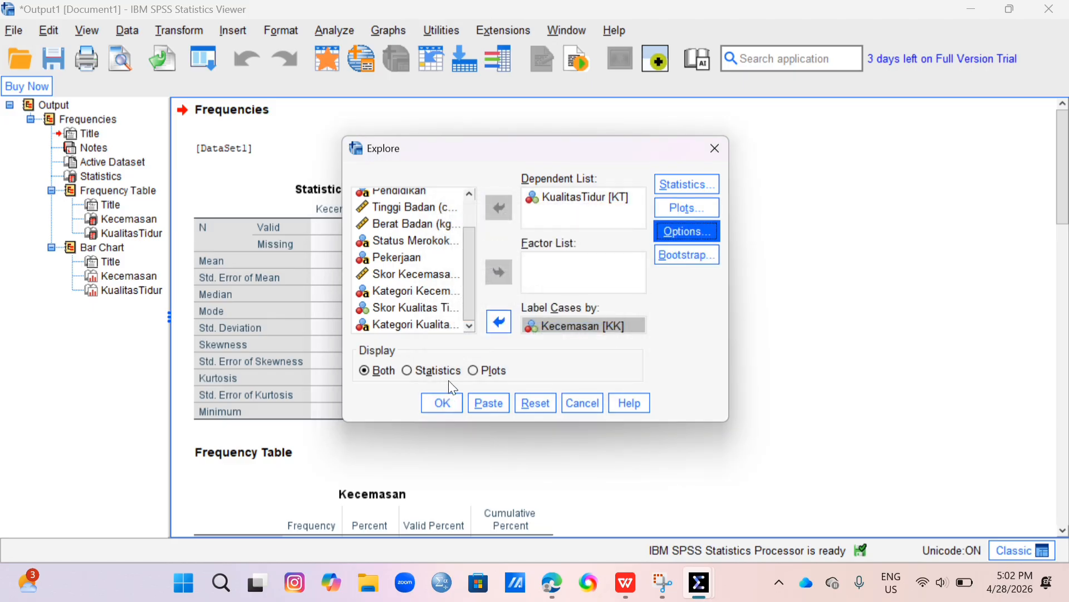
{"action": "left_click", "coordinate": [435, 402]}
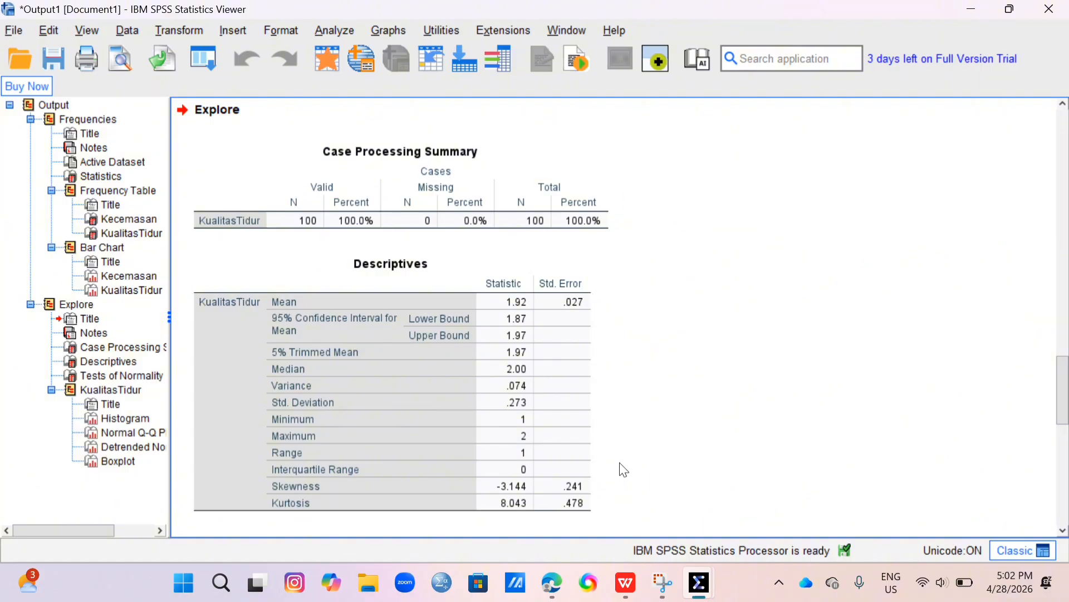
{"action": "scroll", "coordinate": [624, 470], "scroll_direction": "down", "scroll_amount": 4}
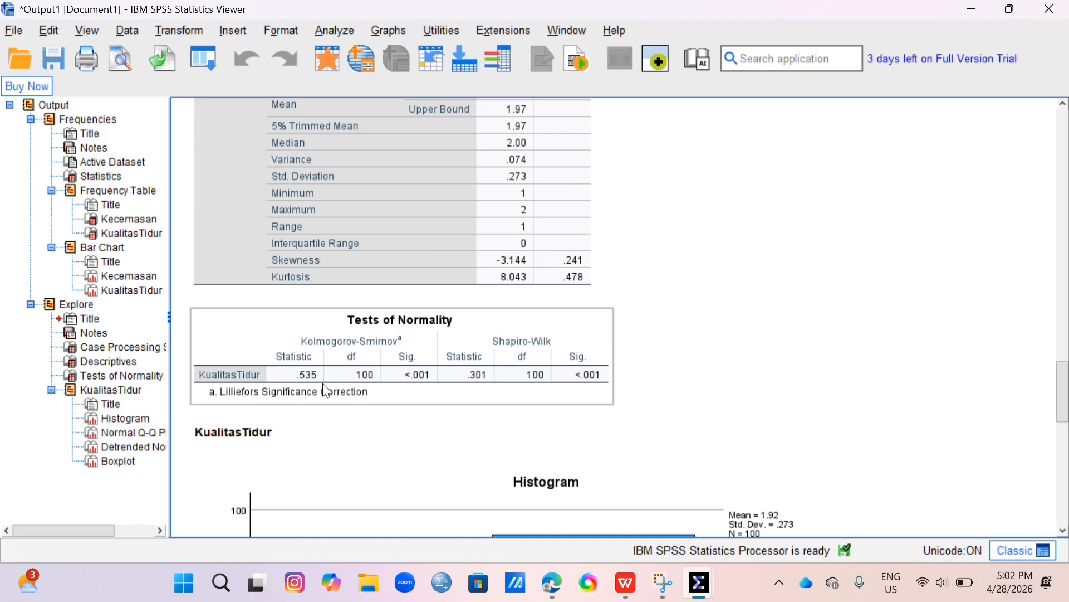
{"action": "scroll", "coordinate": [597, 399], "scroll_direction": "down", "scroll_amount": 4}
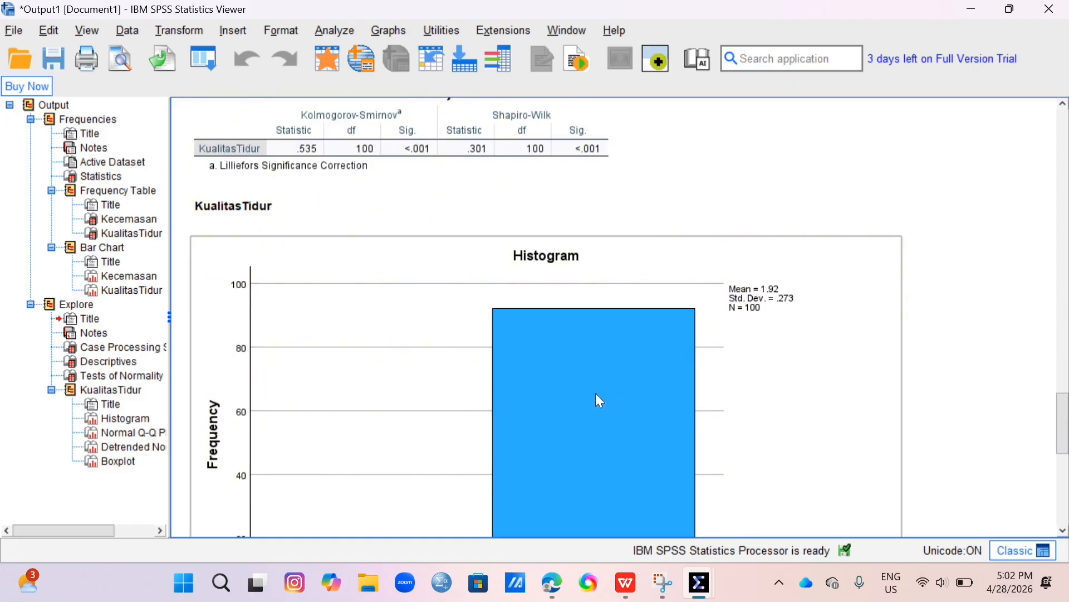
{"action": "scroll", "coordinate": [600, 400], "scroll_direction": "down", "scroll_amount": 4}
{"action": "scroll", "coordinate": [600, 401], "scroll_direction": "down", "scroll_amount": 18}
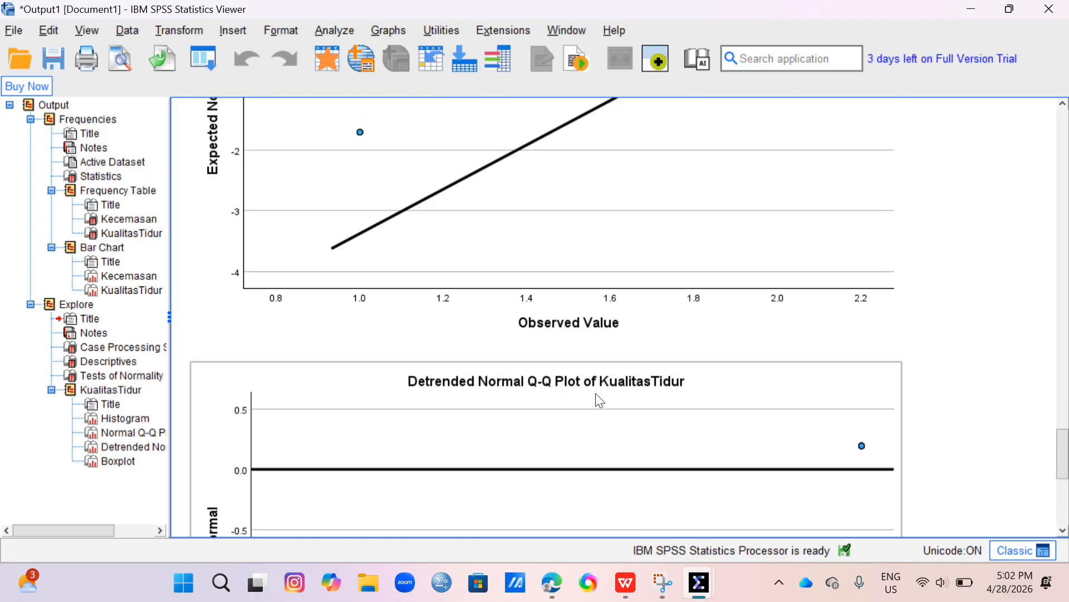
{"action": "scroll", "coordinate": [600, 401], "scroll_direction": "down", "scroll_amount": 6}
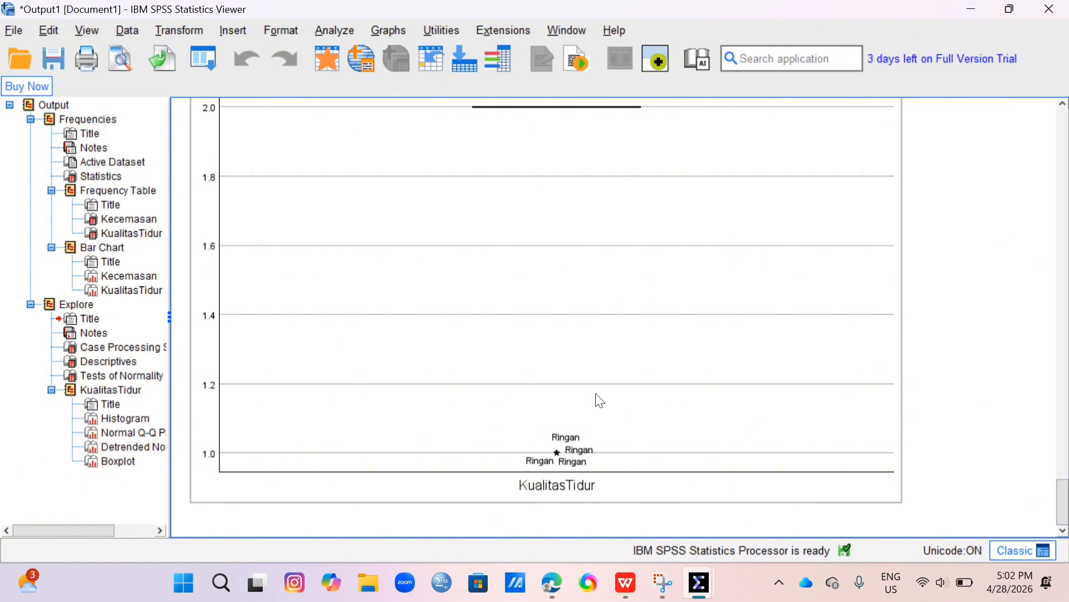
{"action": "scroll", "coordinate": [376, 436], "scroll_direction": "up", "scroll_amount": 7}
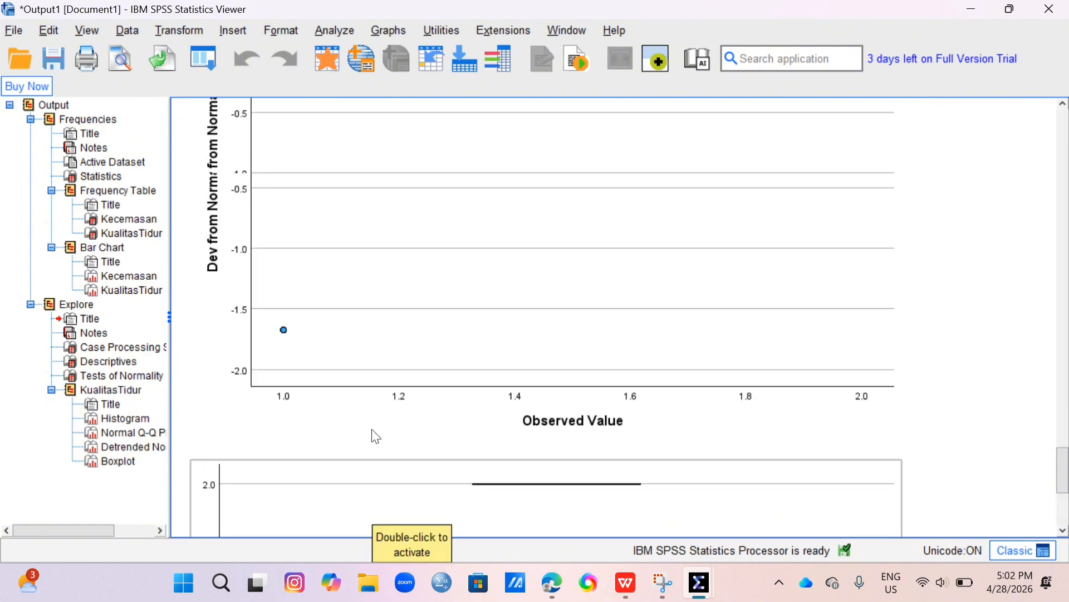
Start a Crosstabs analysis with KualitasTidur [KT] in the rows and Kecemasan [KK] in the columns.
{"action": "left_click", "coordinate": [192, 29]}
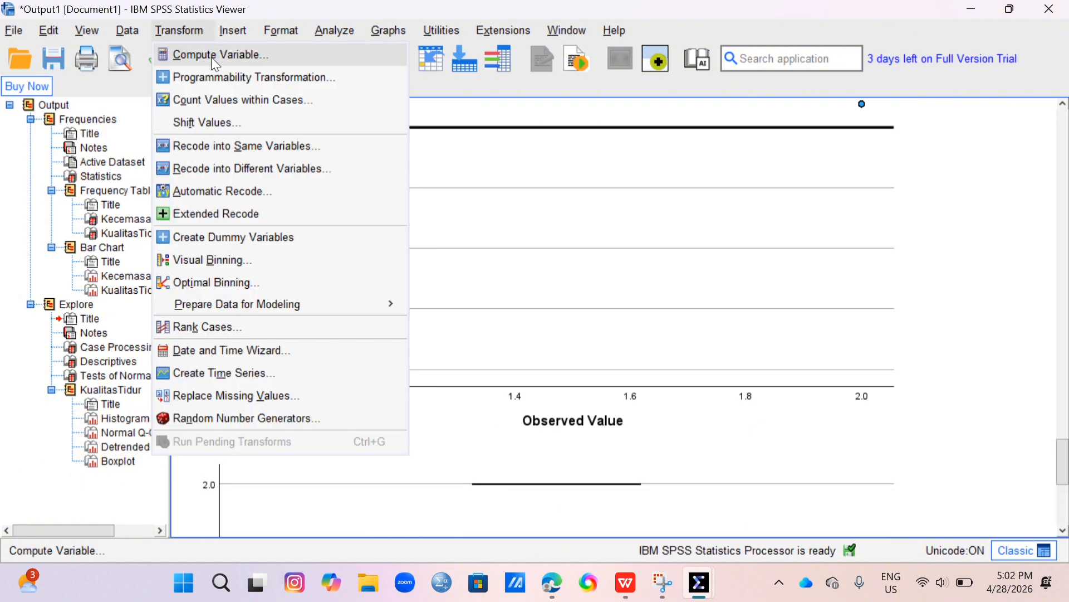
{"action": "left_click", "coordinate": [333, 30]}
{"action": "mouse_move", "coordinate": [337, 34]}
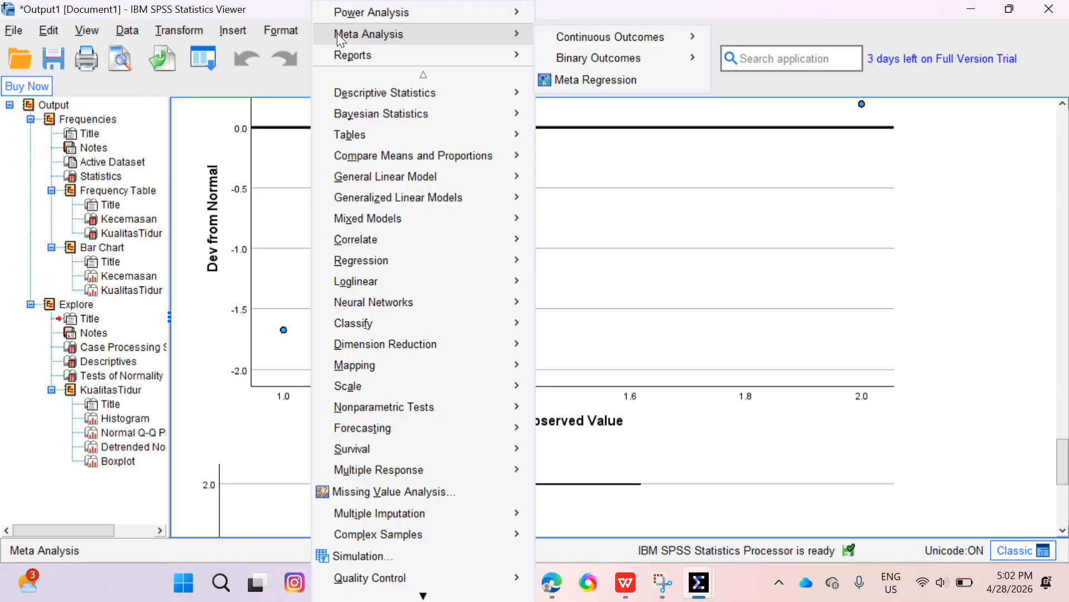
{"action": "mouse_move", "coordinate": [516, 92]}
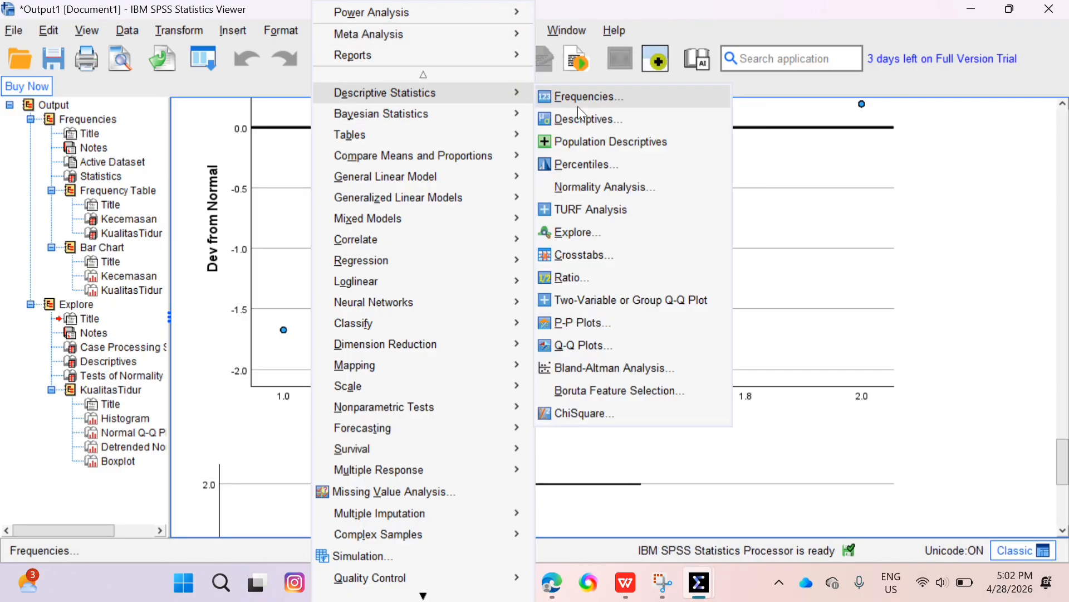
{"action": "left_click", "coordinate": [632, 256]}
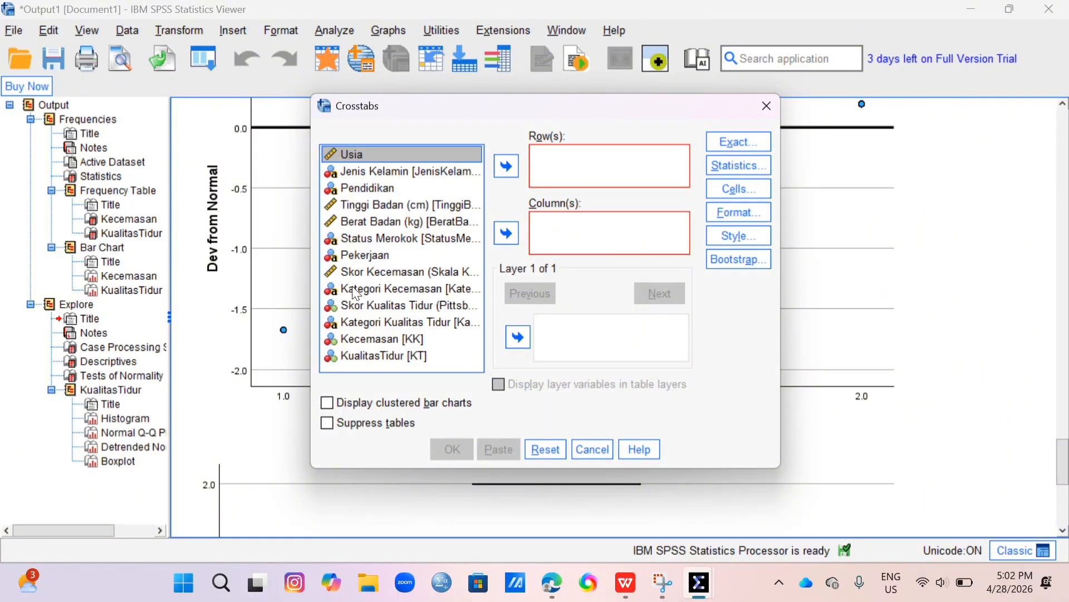
{"action": "left_click", "coordinate": [386, 339]}
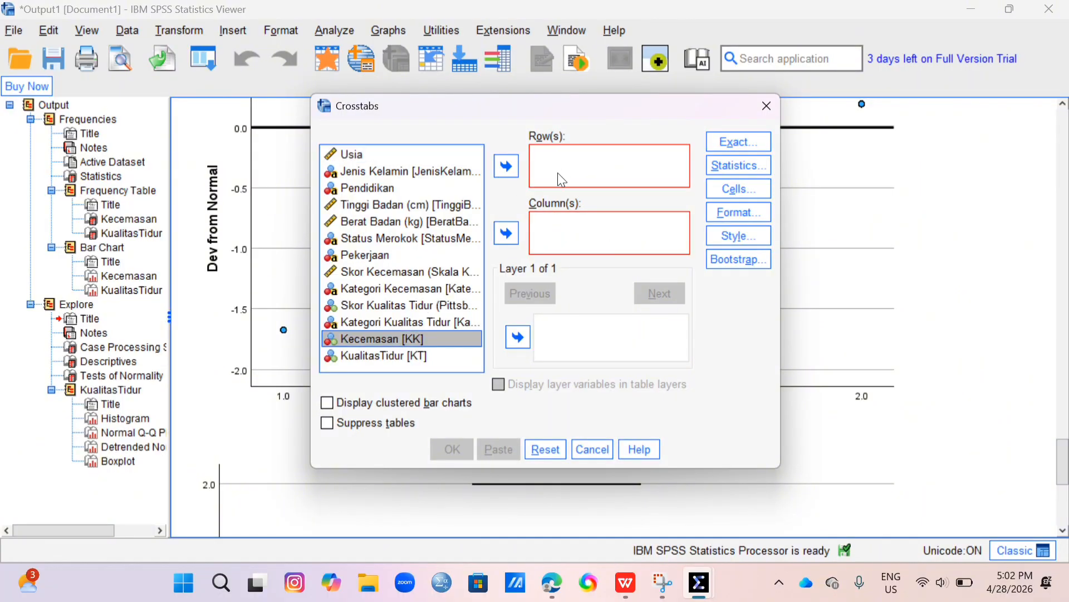
{"action": "left_click", "coordinate": [508, 233]}
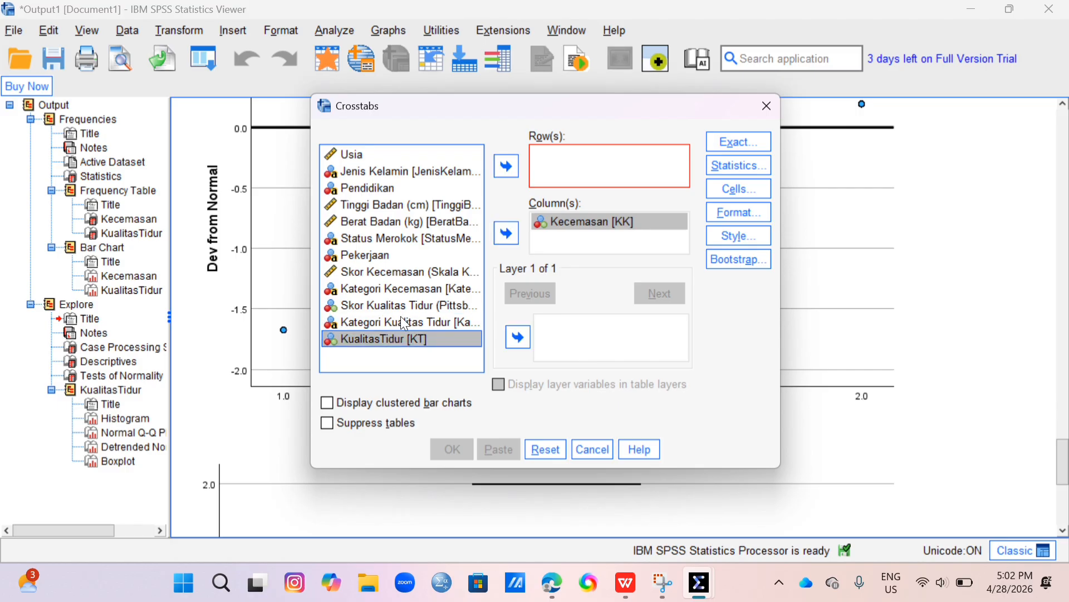
{"action": "left_click", "coordinate": [507, 166]}
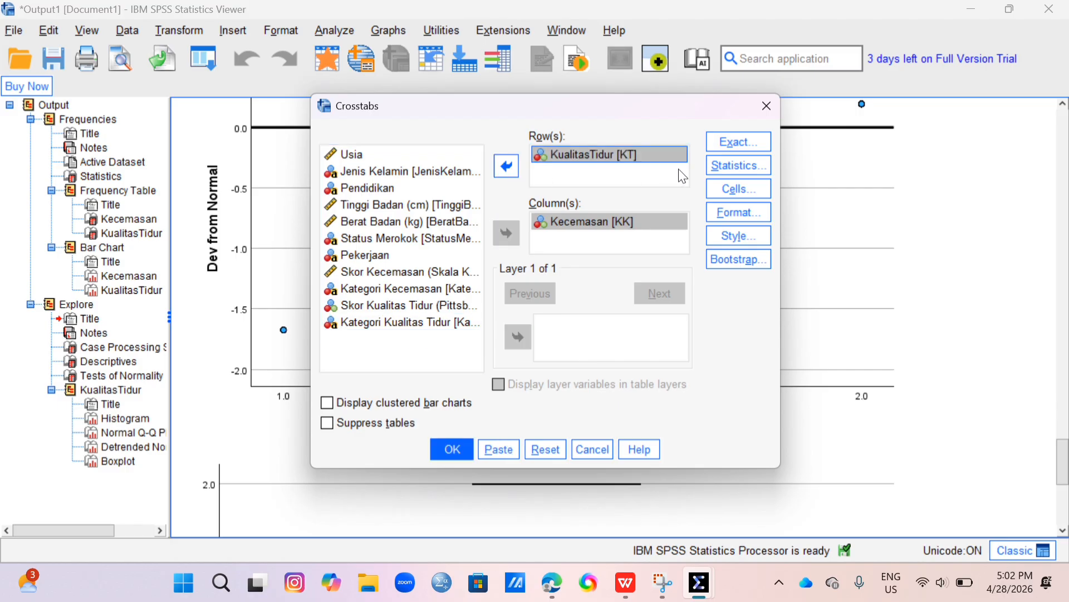
Include the Chi-square and Risk statistics in the Crosstabs analysis.
{"action": "left_click", "coordinate": [735, 168]}
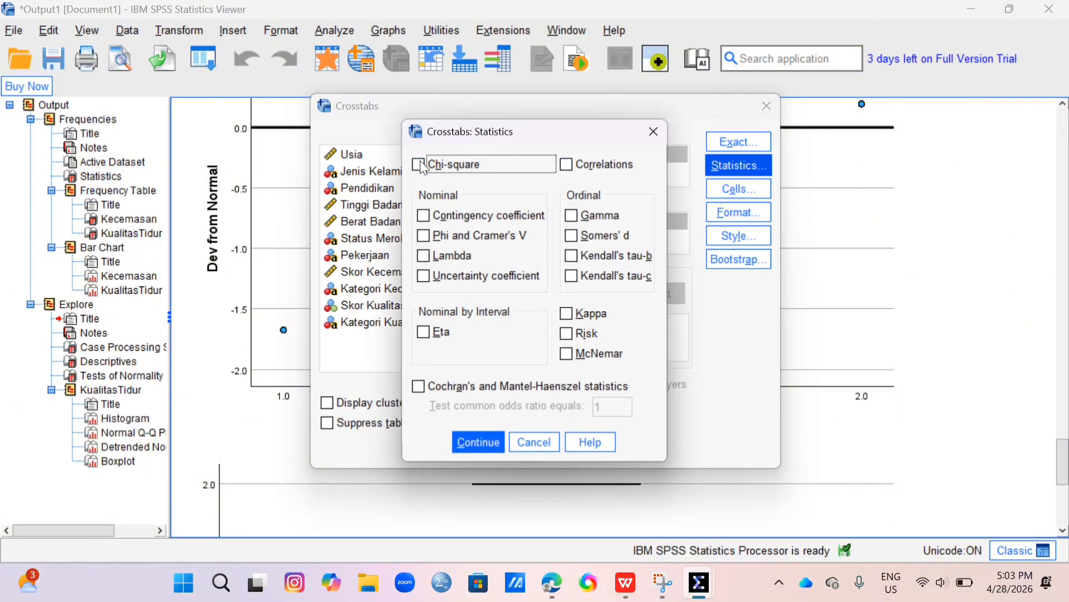
{"action": "left_click", "coordinate": [567, 333]}
{"action": "left_click", "coordinate": [479, 441]}
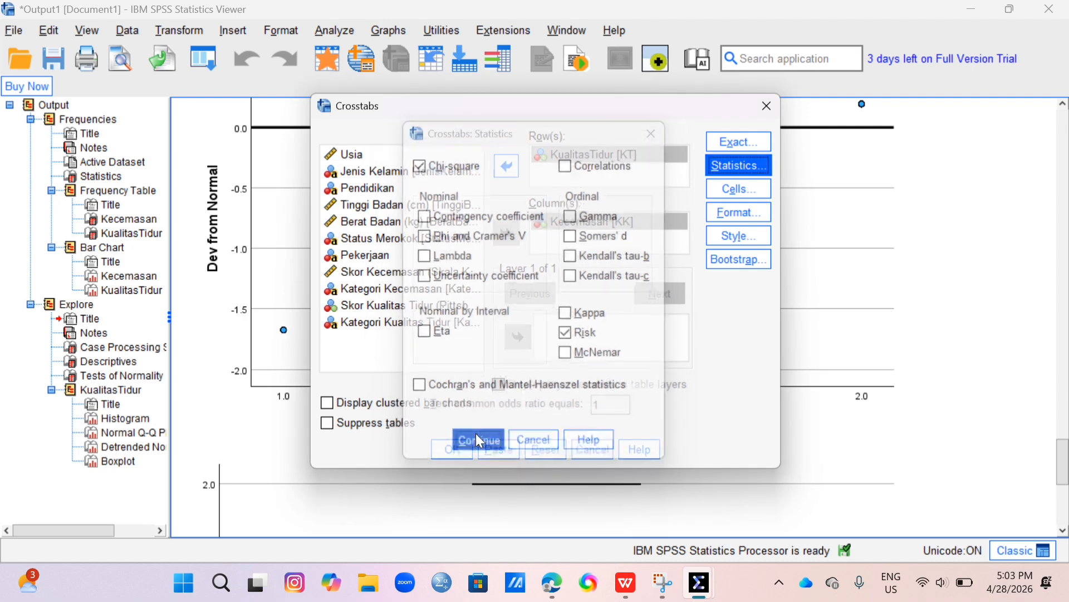
Add row percentages to the observed counts in the Crosstabs cell display and recheck the selection.
{"action": "left_click", "coordinate": [743, 199]}
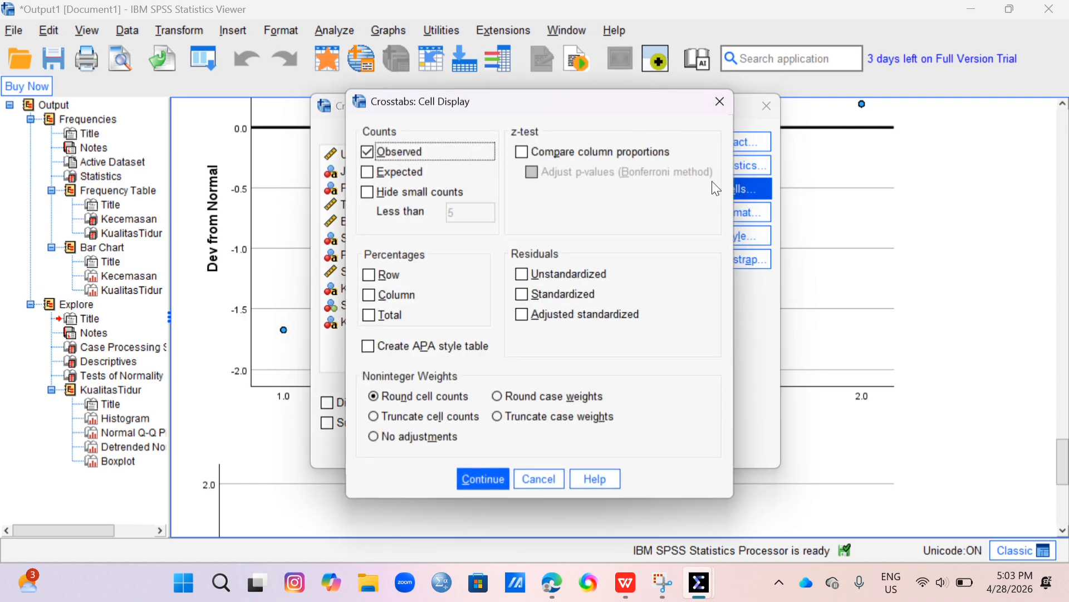
{"action": "left_click", "coordinate": [368, 275]}
{"action": "left_click", "coordinate": [486, 482]}
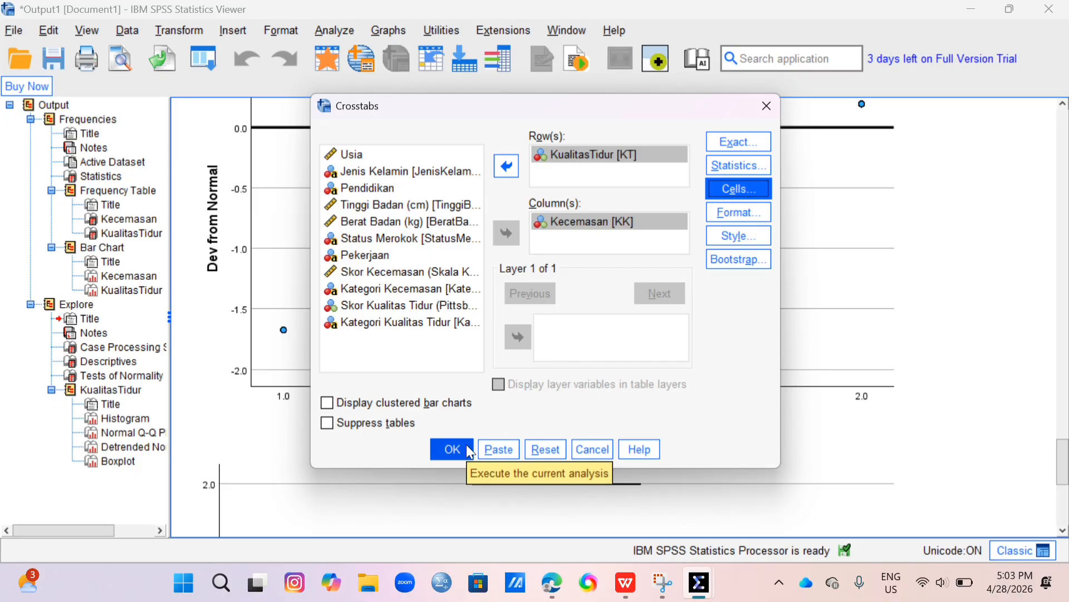
{"action": "left_click", "coordinate": [737, 190]}
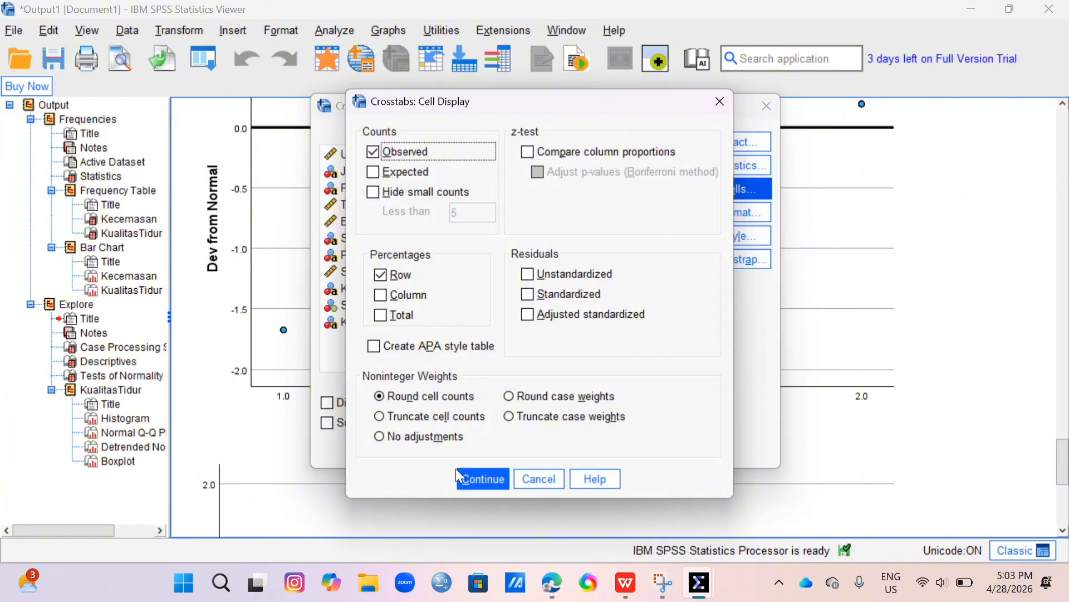
{"action": "left_click", "coordinate": [470, 478]}
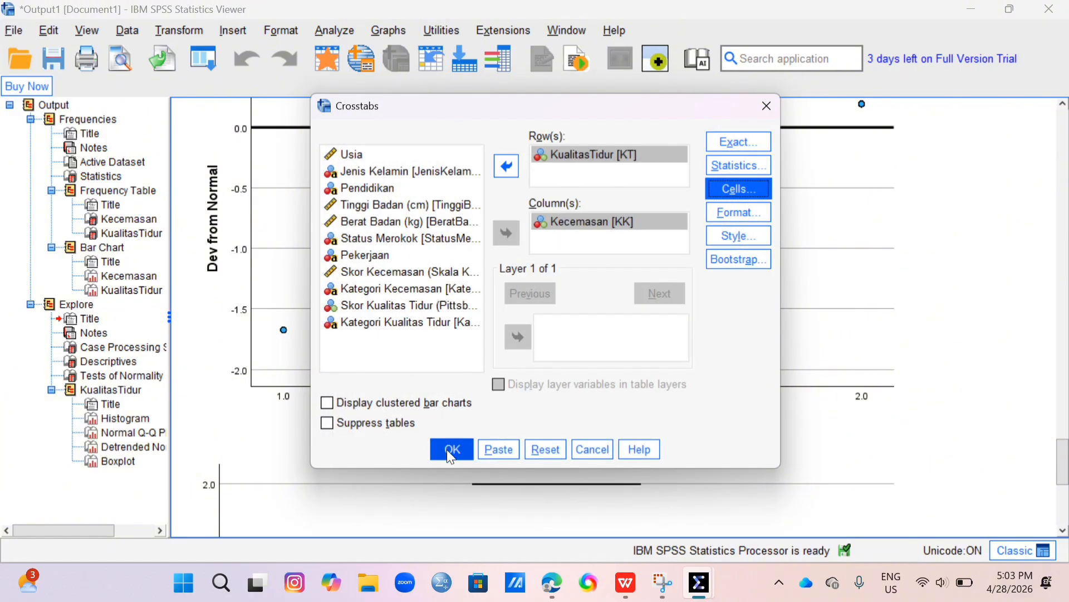
Run the Crosstabs analysis and review its crosstabulation, Chi-Square Tests and Risk Estimate tables.
{"action": "left_click", "coordinate": [448, 451]}
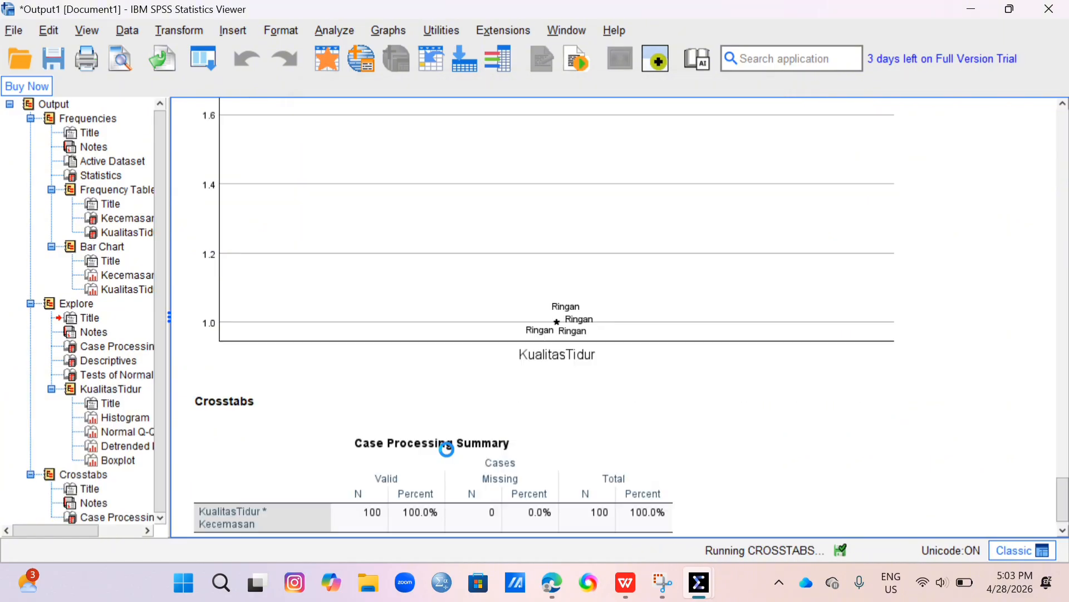
{"action": "scroll", "coordinate": [492, 203], "scroll_direction": "down", "scroll_amount": 5}
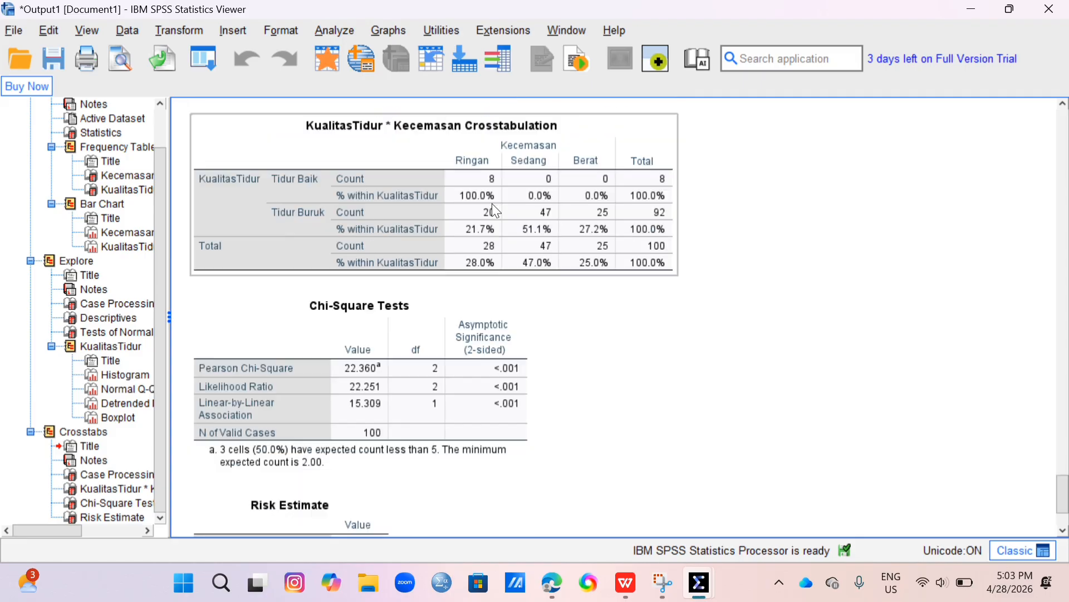
{"action": "scroll", "coordinate": [493, 202], "scroll_direction": "up", "scroll_amount": 3}
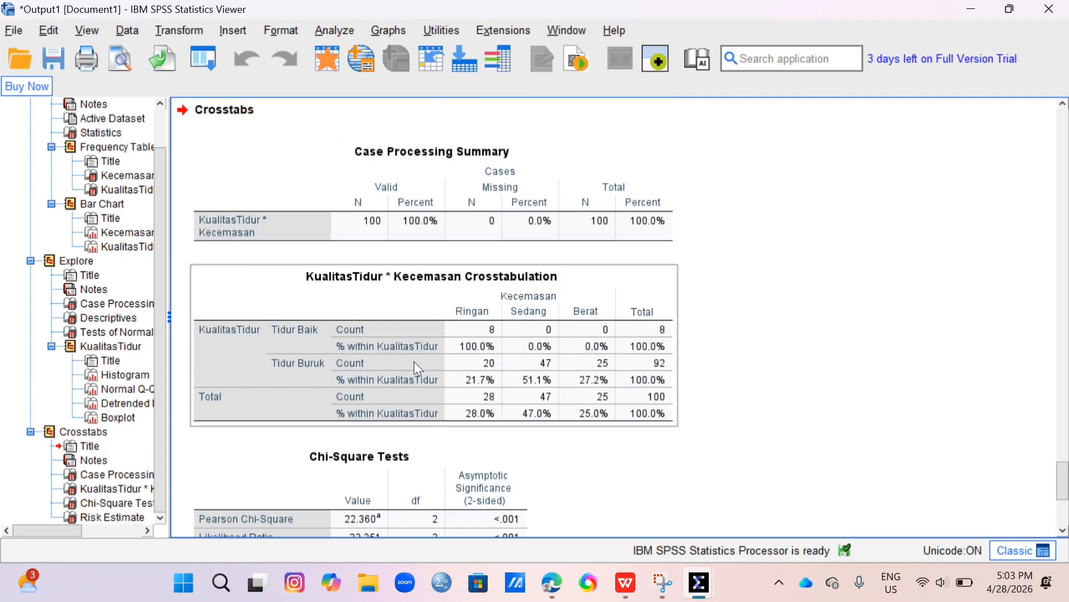
{"action": "scroll", "coordinate": [284, 274], "scroll_direction": "down", "scroll_amount": 2}
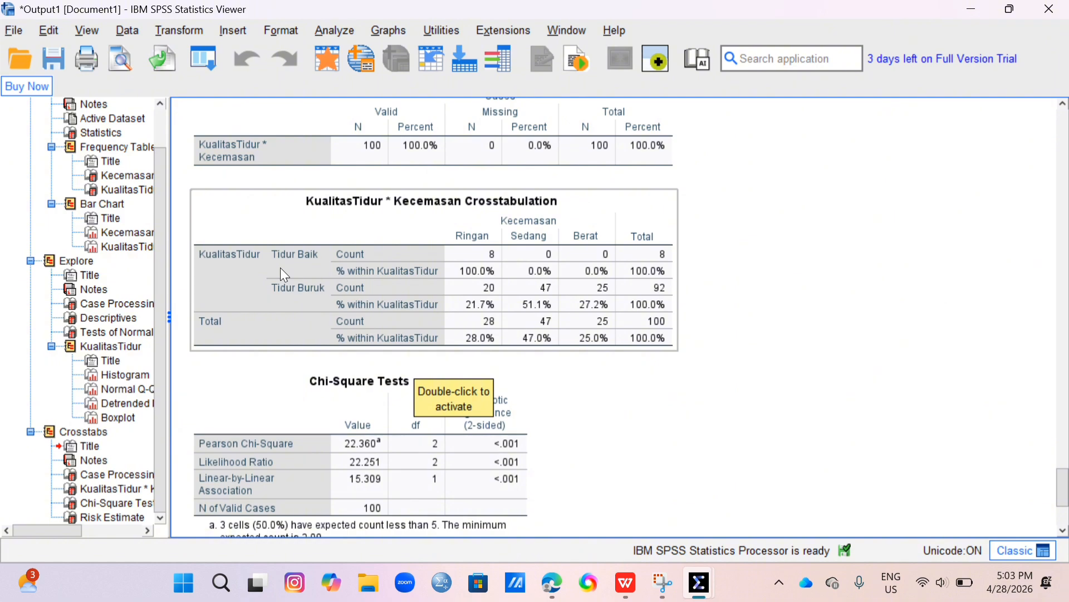
{"action": "scroll", "coordinate": [317, 446], "scroll_direction": "down", "scroll_amount": 3}
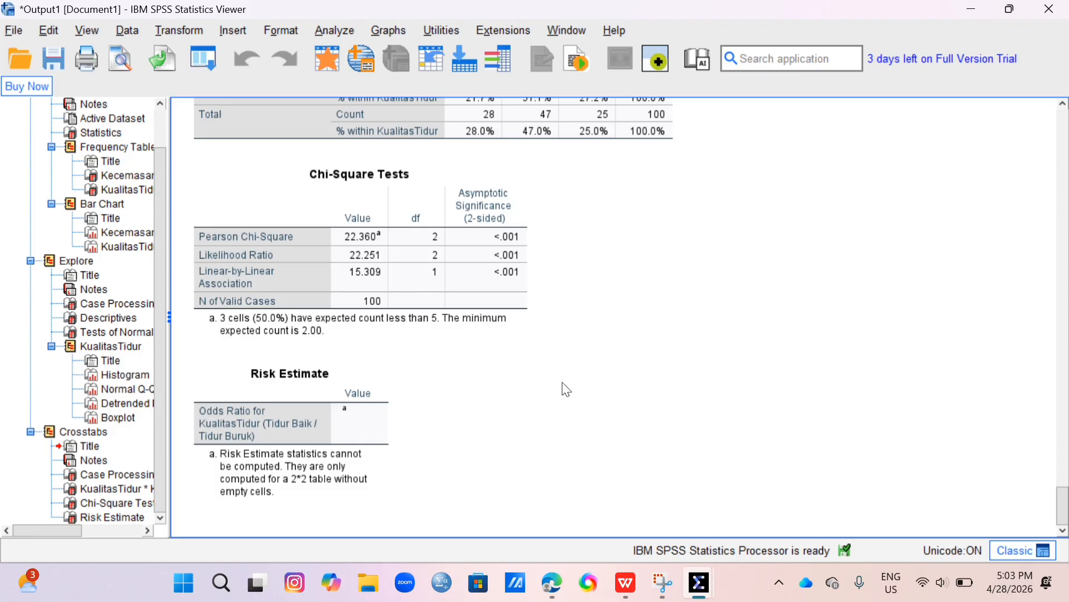
{"action": "scroll", "coordinate": [567, 390], "scroll_direction": "up", "scroll_amount": 6}
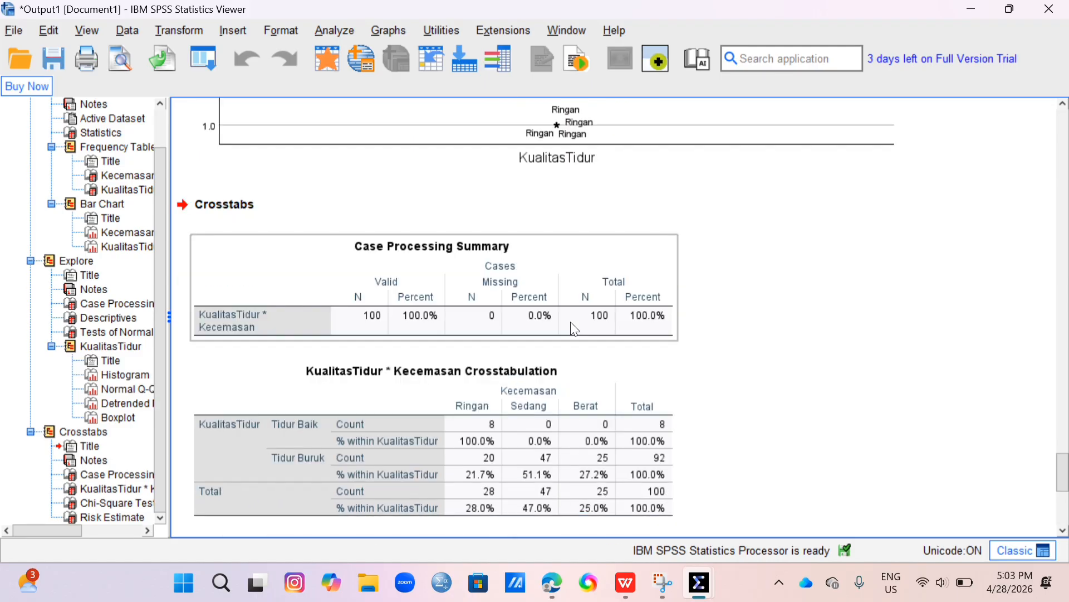
{"action": "scroll", "coordinate": [570, 323], "scroll_direction": "down", "scroll_amount": 3}
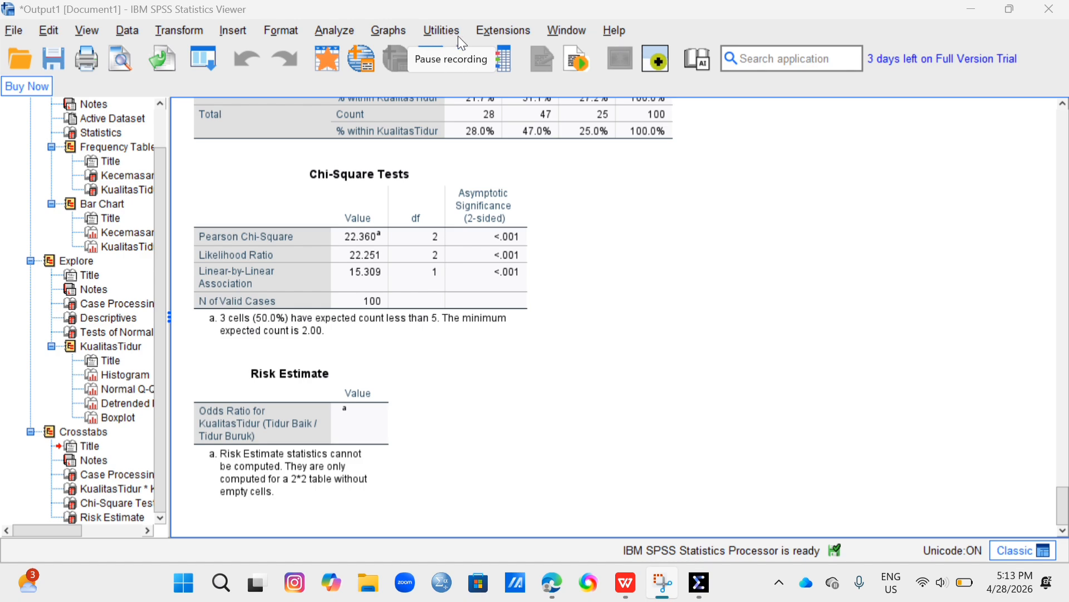
{"action": "scroll", "coordinate": [446, 256], "scroll_direction": "up", "scroll_amount": 3}
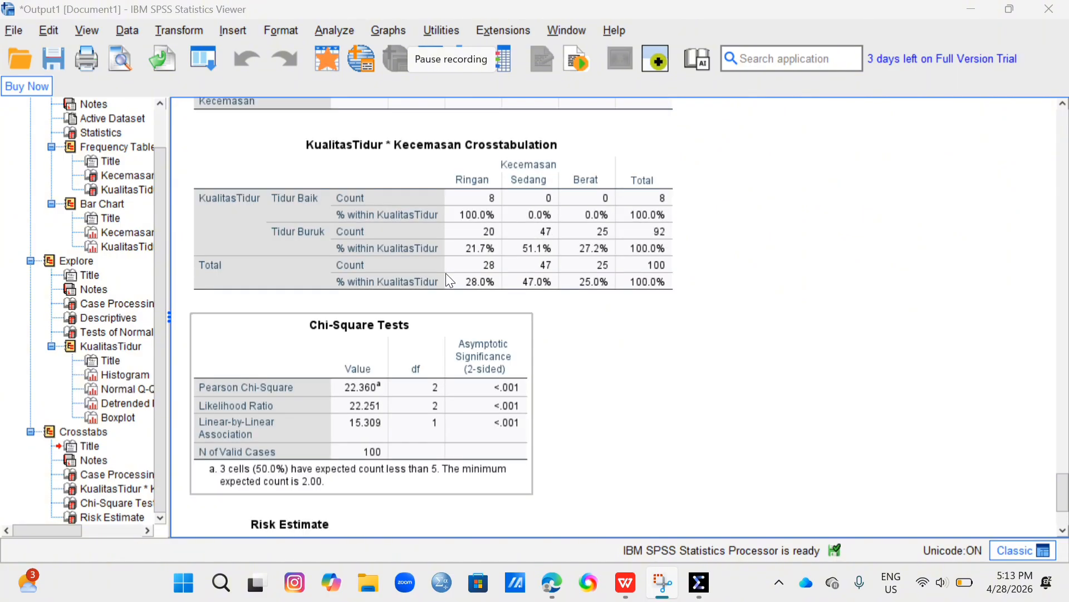
{"action": "scroll", "coordinate": [445, 273], "scroll_direction": "down", "scroll_amount": 2}
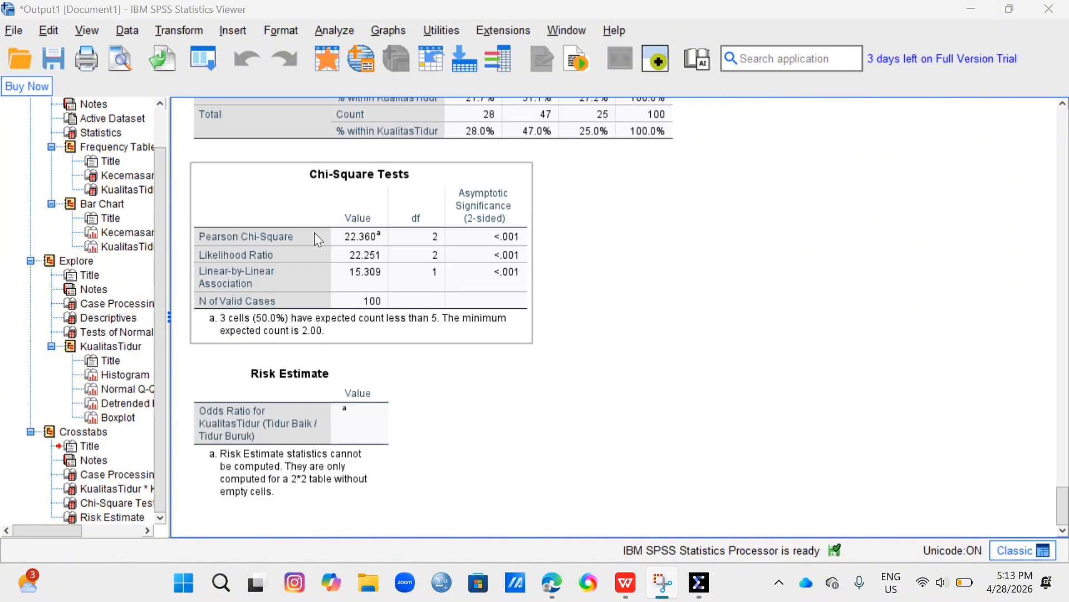